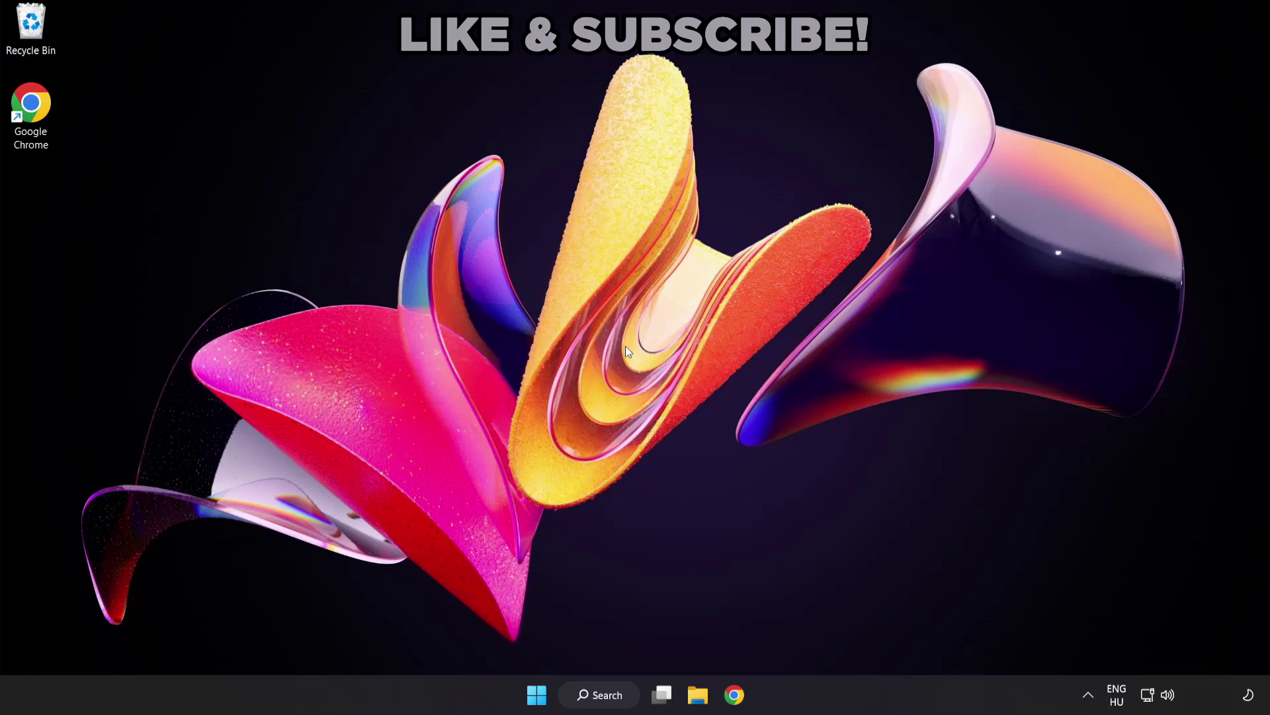
# - Bring up Windows Search to look for Device Manager
pyautogui.click(609, 700)
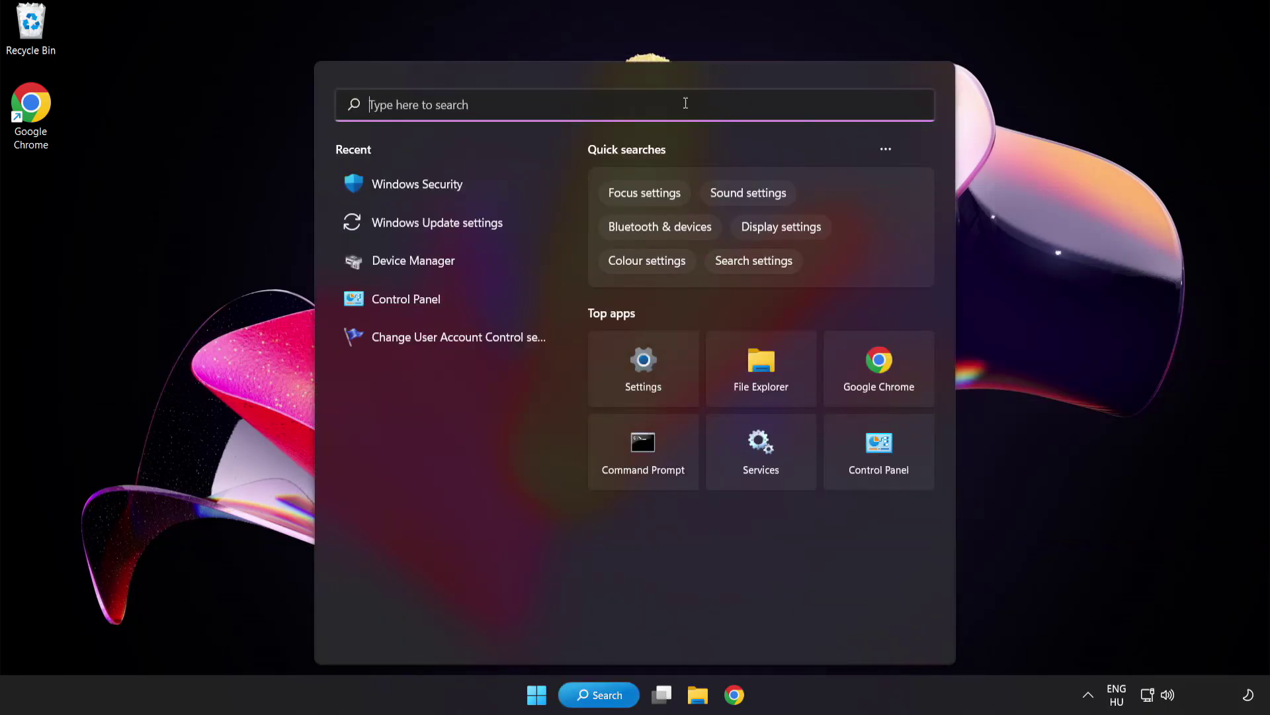
pyautogui.write('device ma')
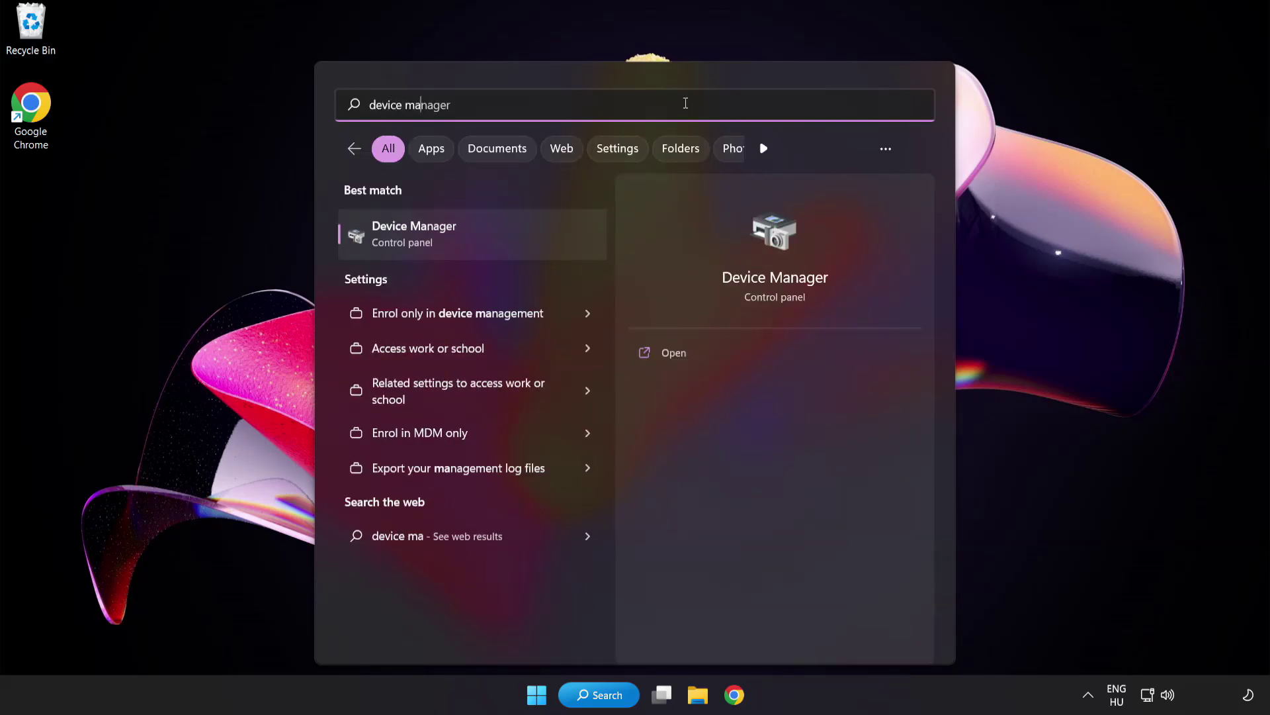
pyautogui.write('nager')
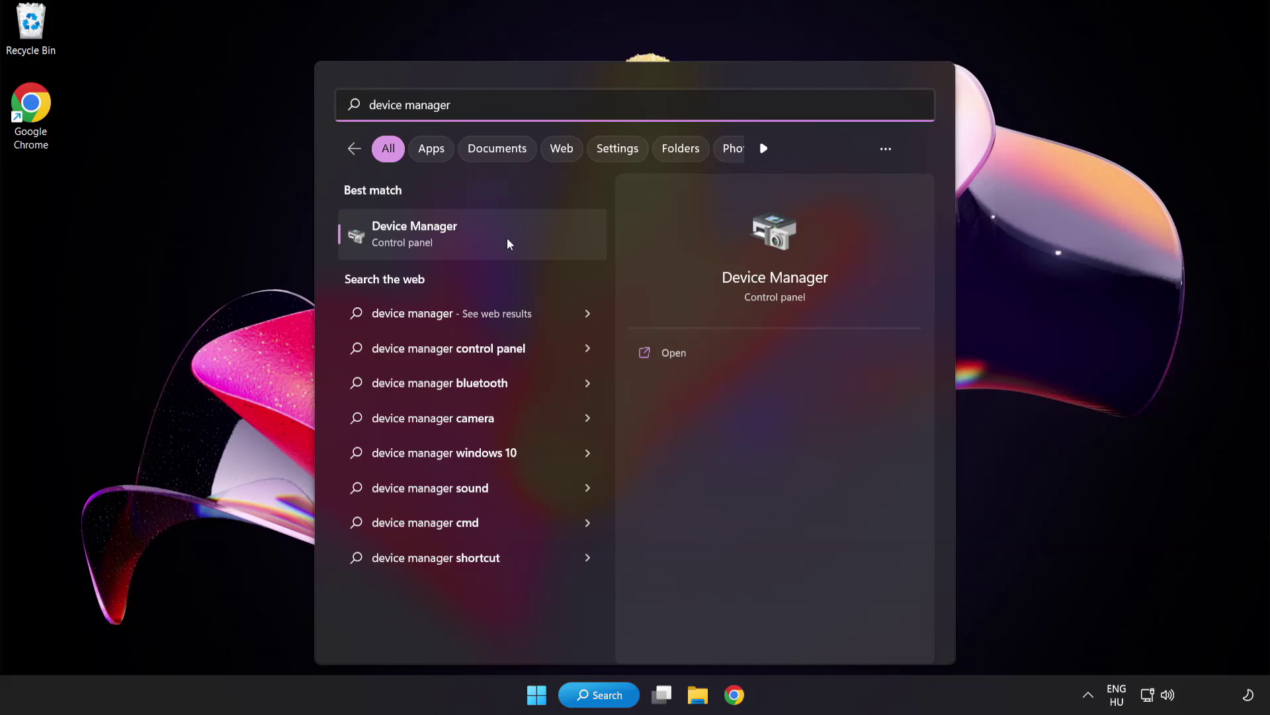
# - Launch Device Manager, expand Display adapters and bring up options for VMware SVGA 3D
pyautogui.click(507, 238)
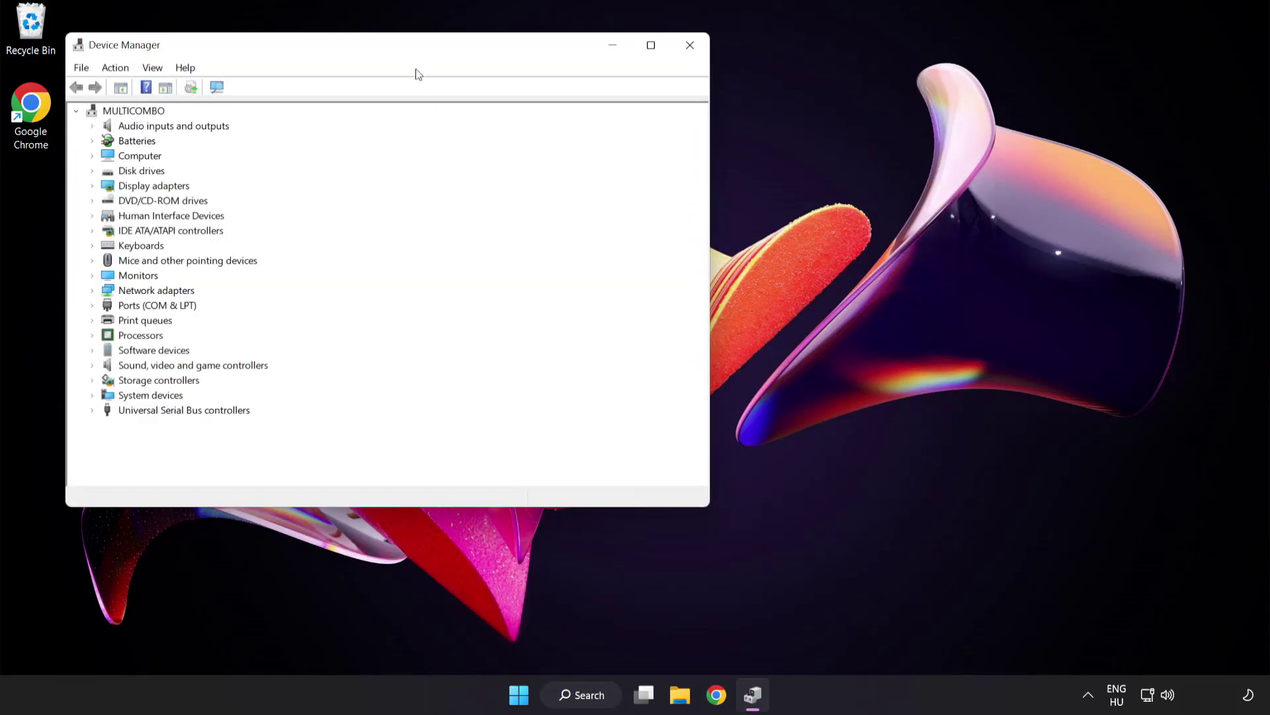
pyautogui.moveTo(408, 50); pyautogui.dragTo(622, 129)
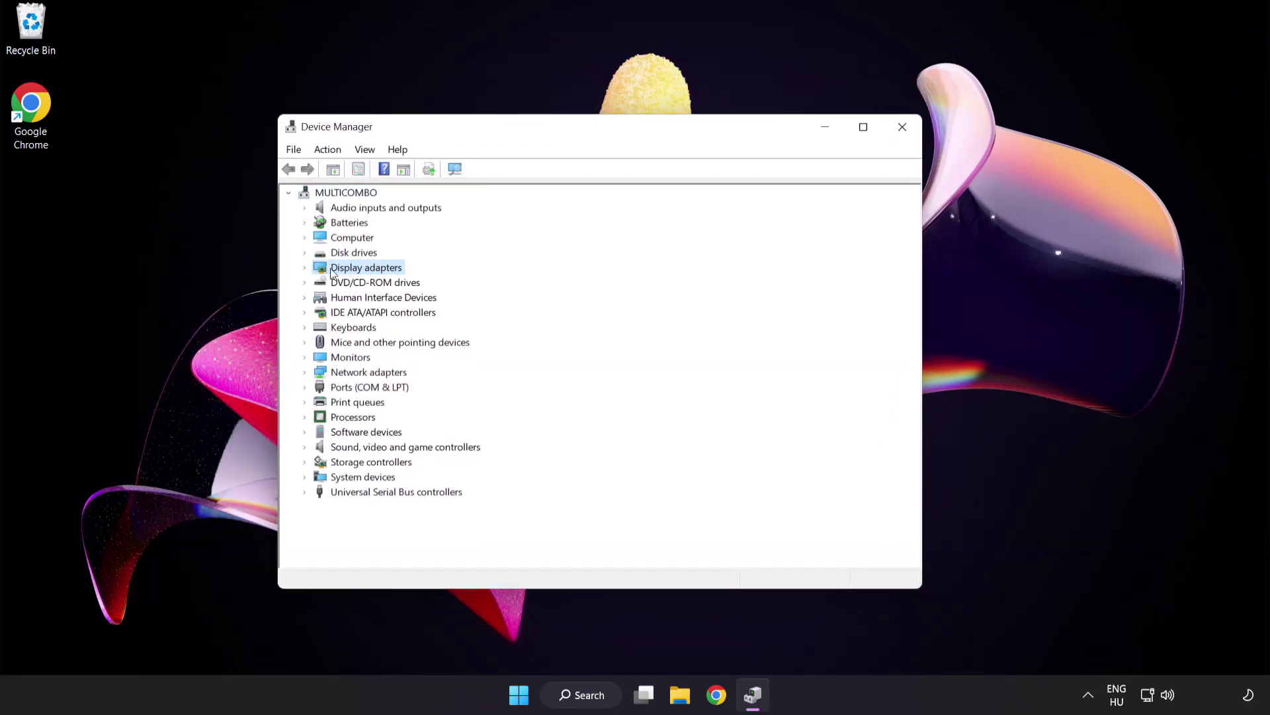
pyautogui.click(305, 268)
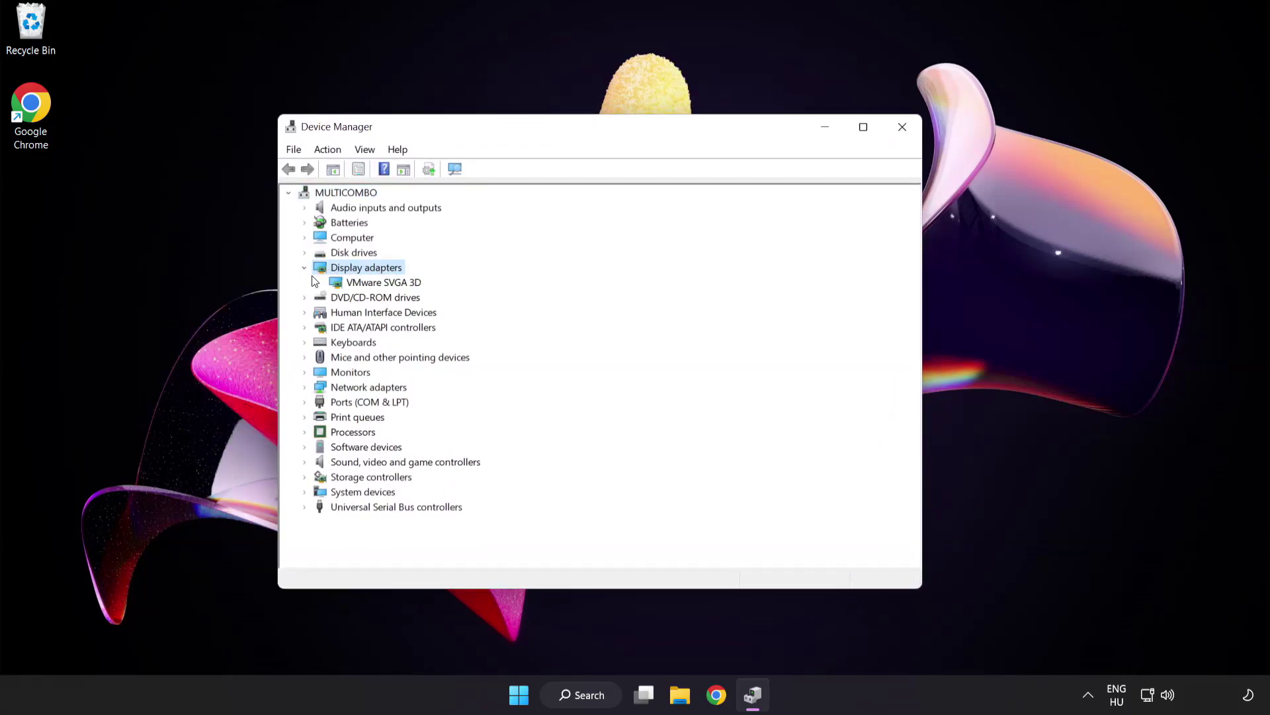
pyautogui.click(337, 283)
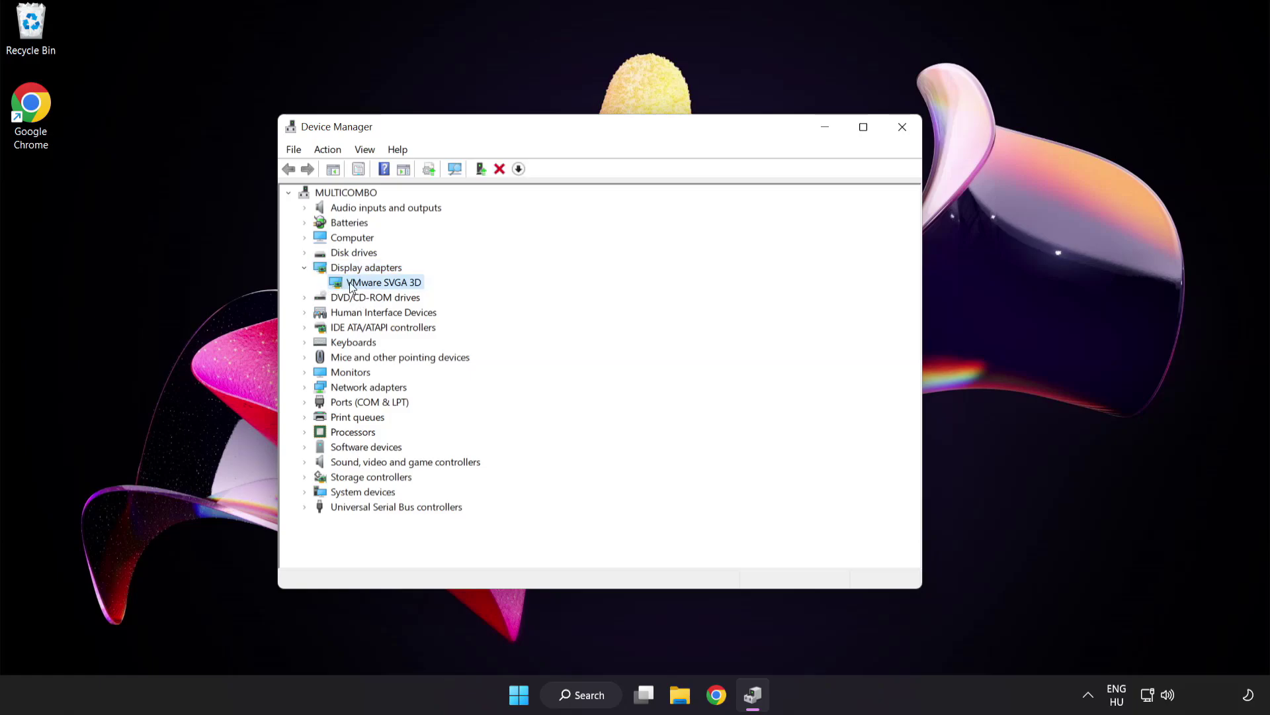
pyautogui.rightClick(379, 287)
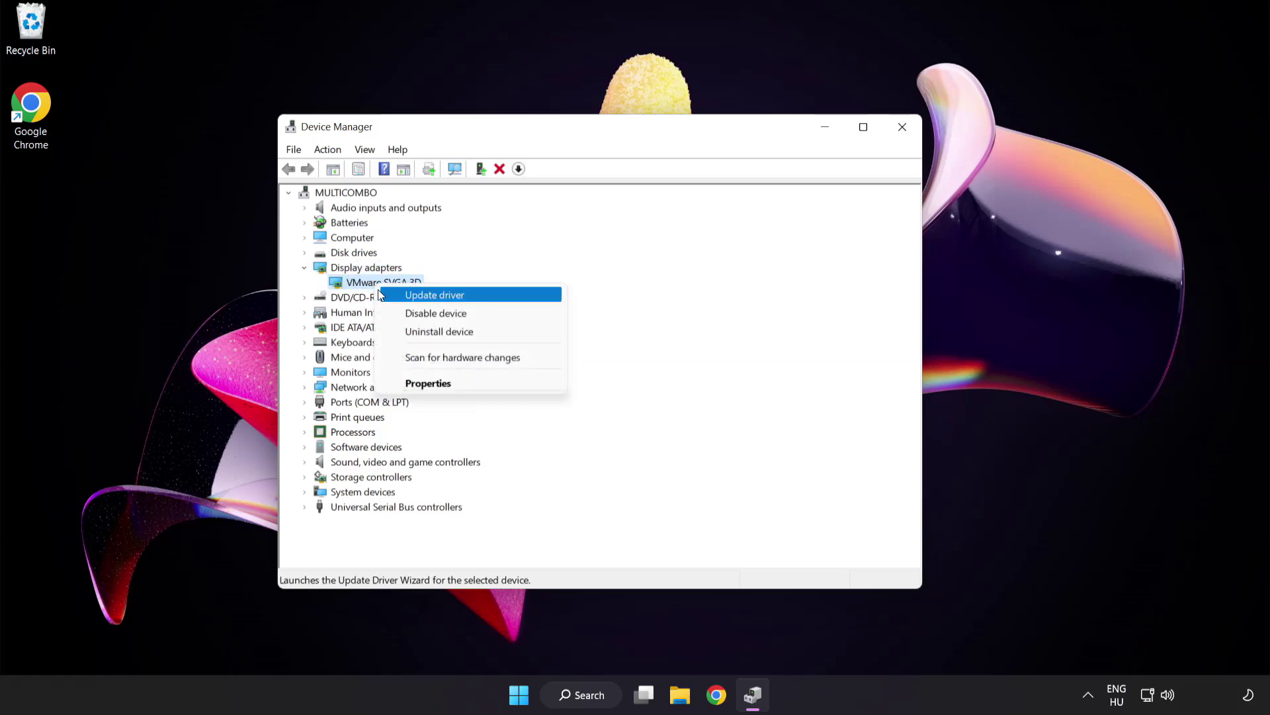
# - Search automatically for a VMware SVGA 3D driver, accept the best-installed result, and close Device Manager
pyautogui.click(493, 297)
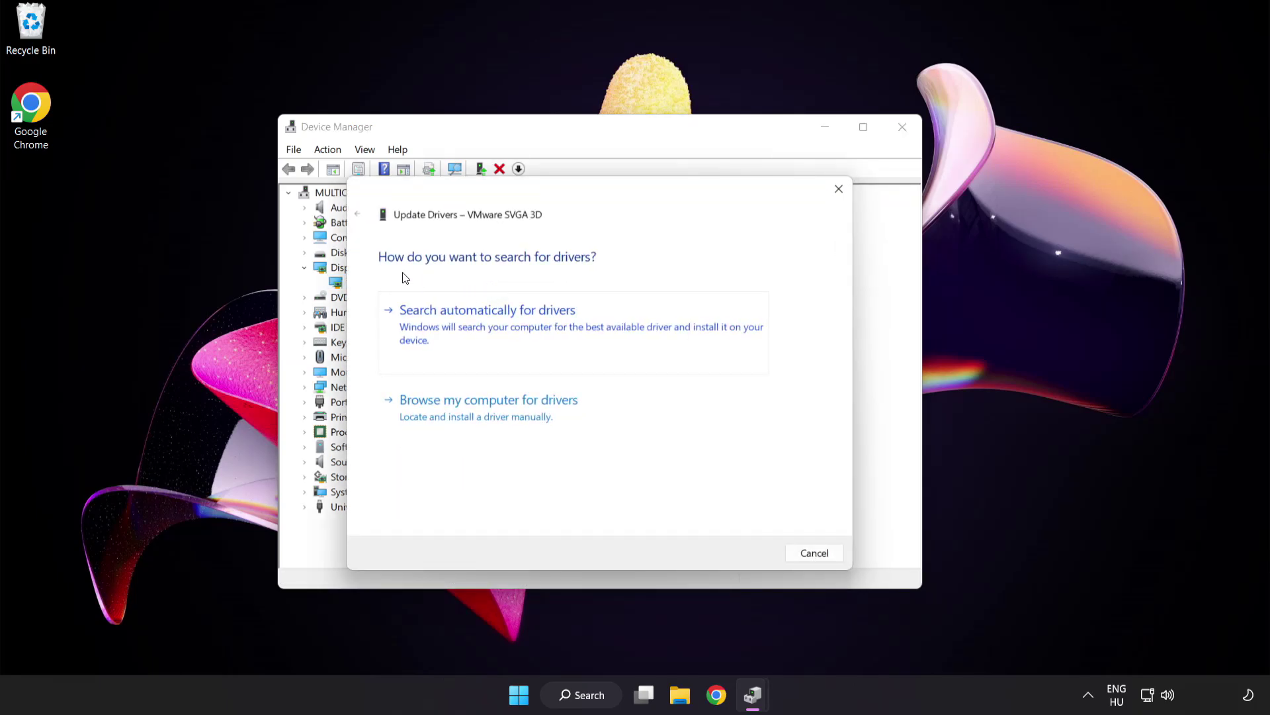
pyautogui.click(553, 323)
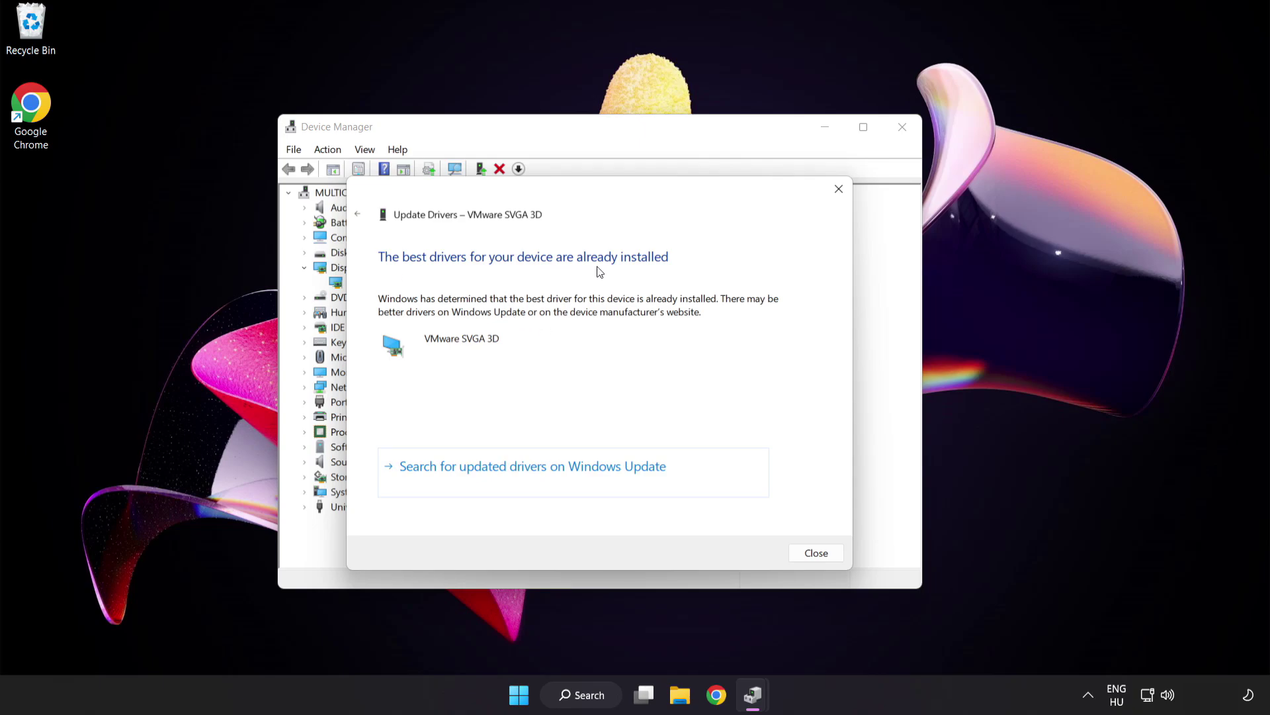
pyautogui.click(812, 555)
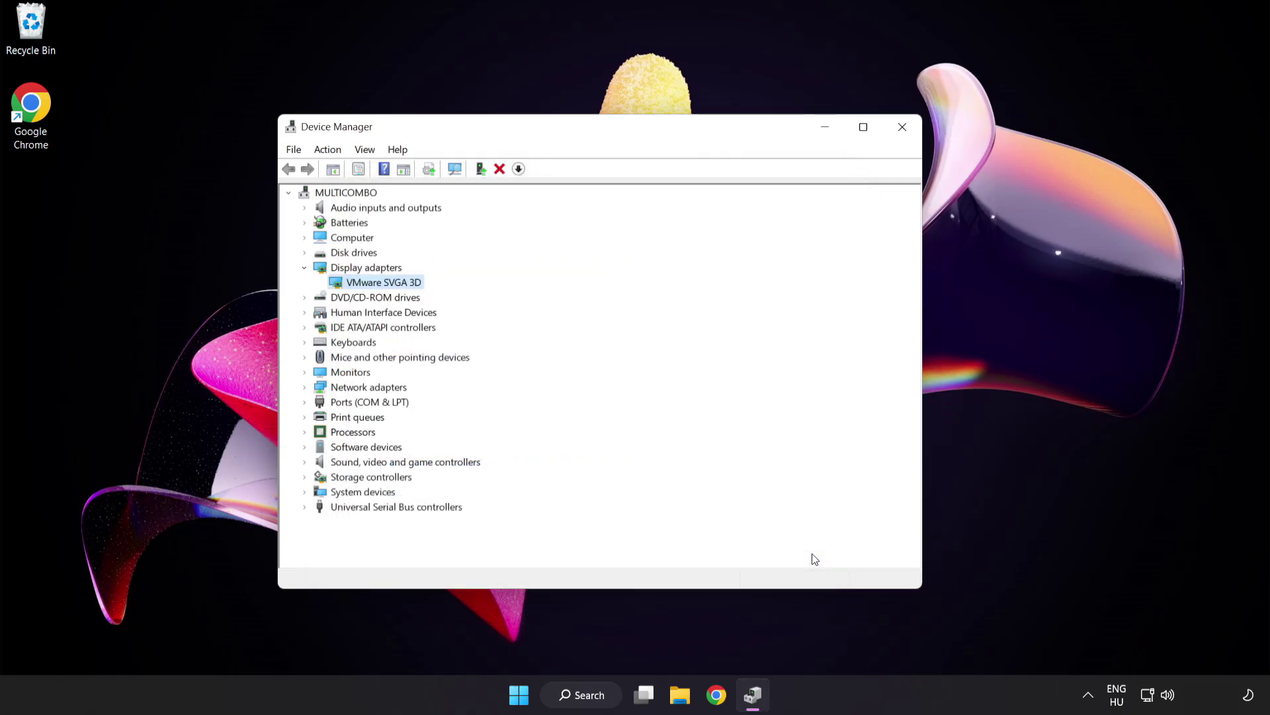
pyautogui.click(902, 129)
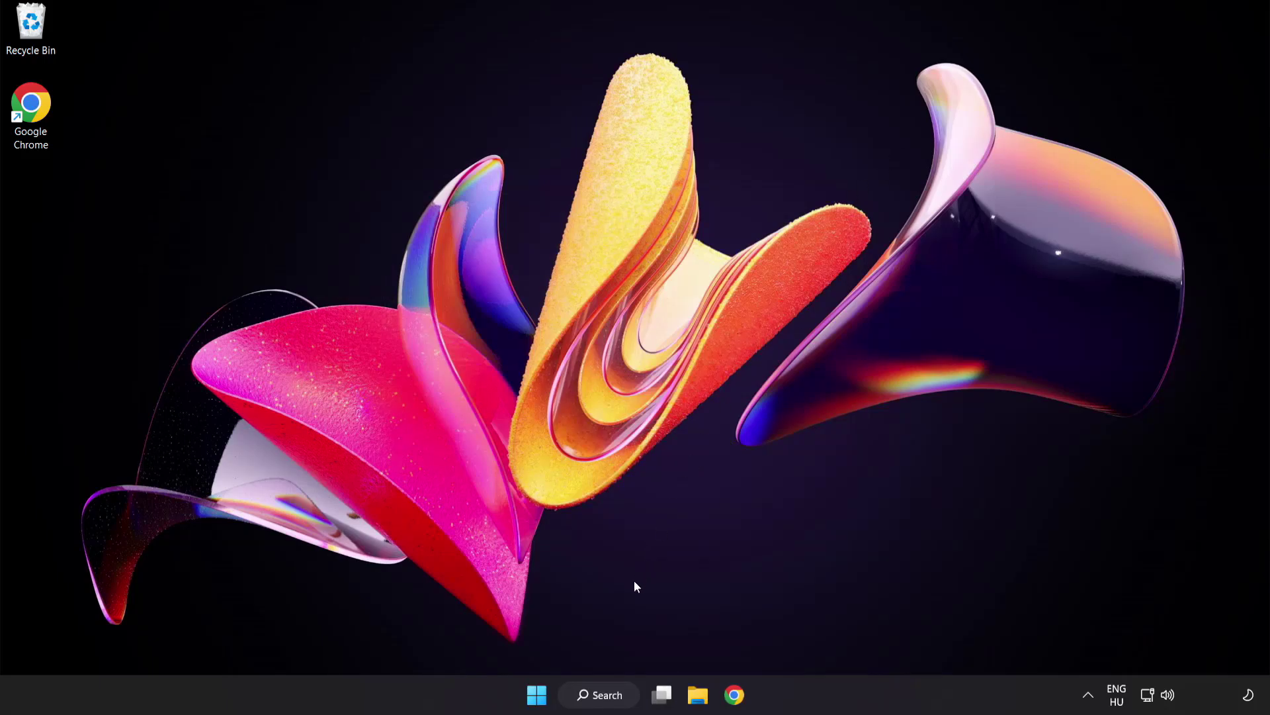
# - Bring up Windows Search to look for Windows Update settings
pyautogui.click(616, 698)
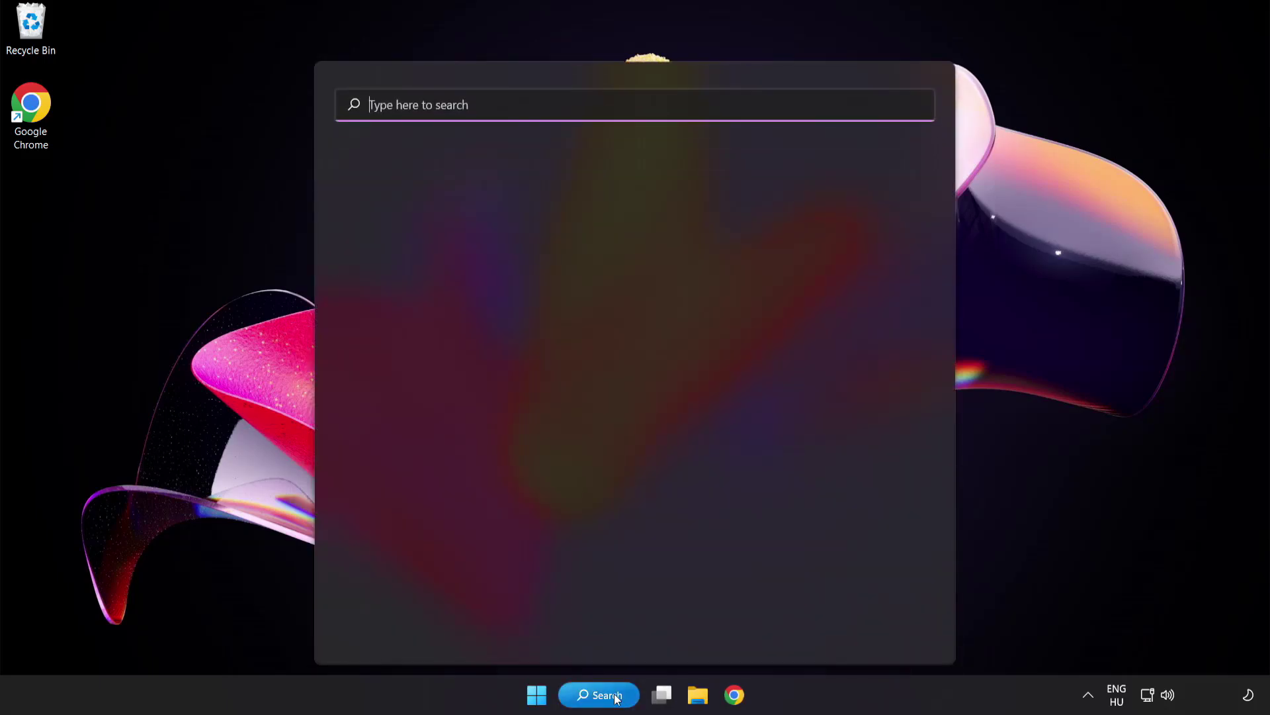
pyautogui.write('u')
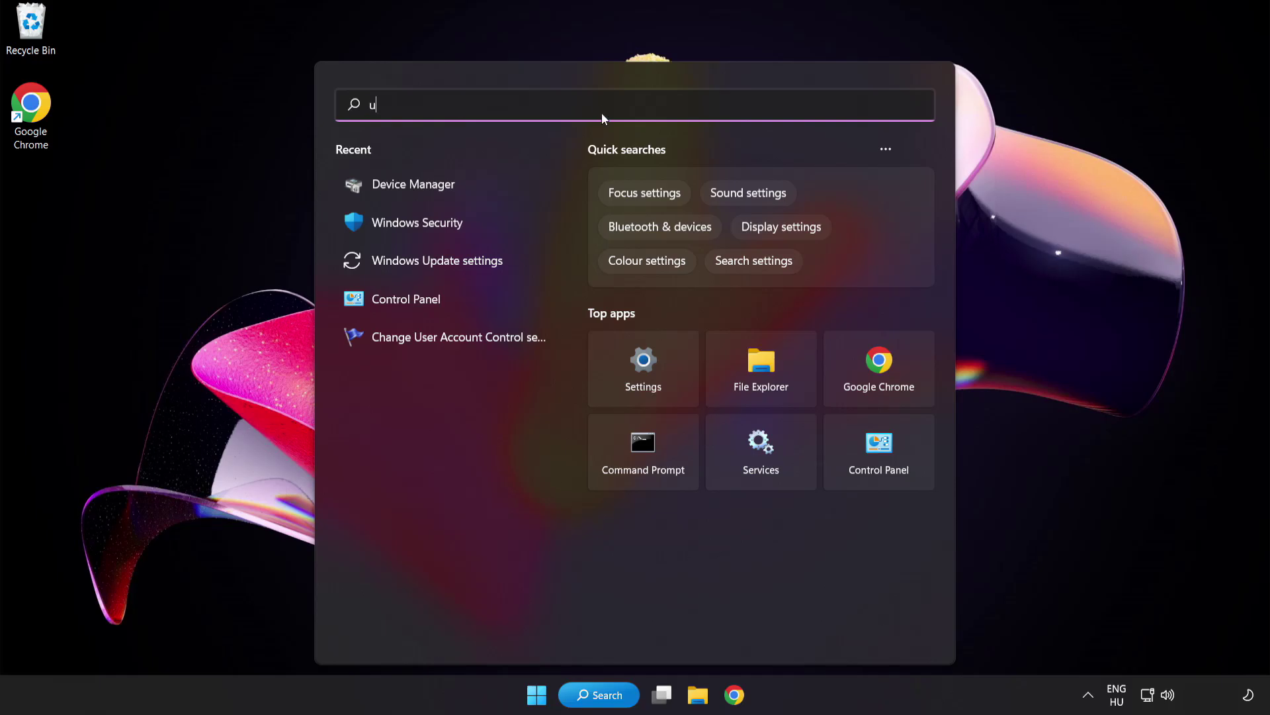
pyautogui.write('pdate')
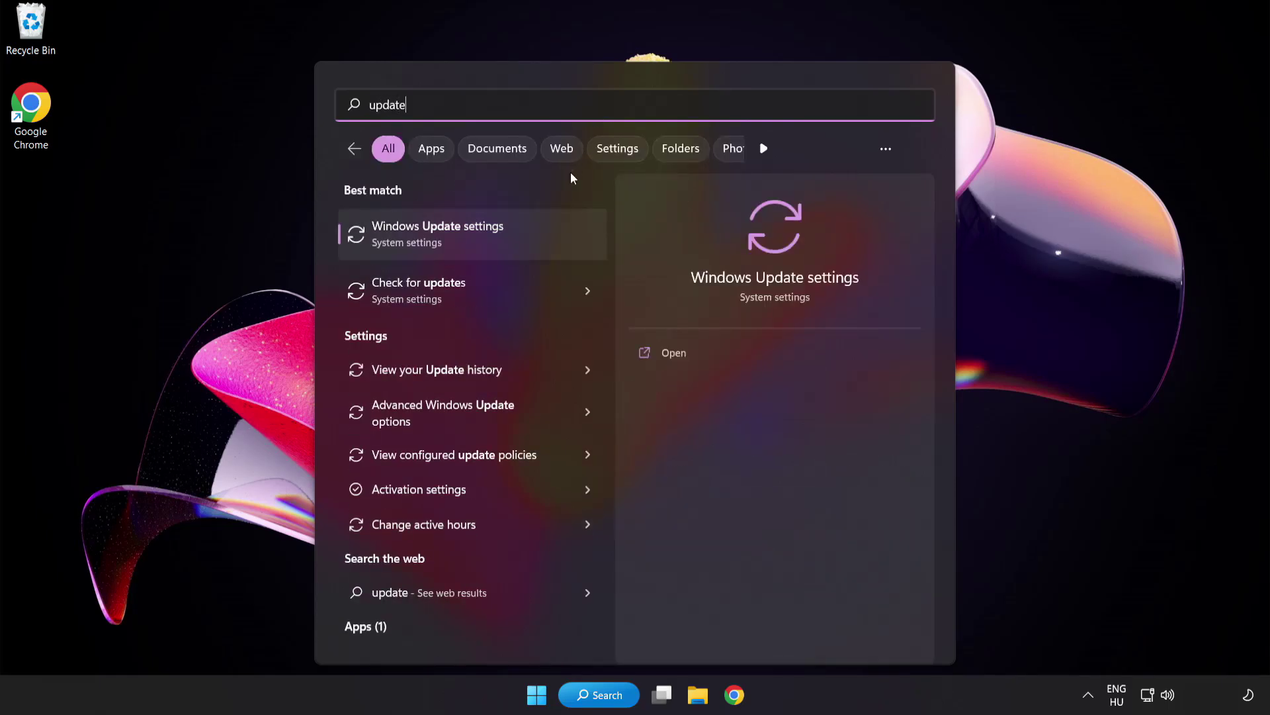
# - Run a Windows Update check confirming 'You're up to date', then close Settings
pyautogui.click(486, 240)
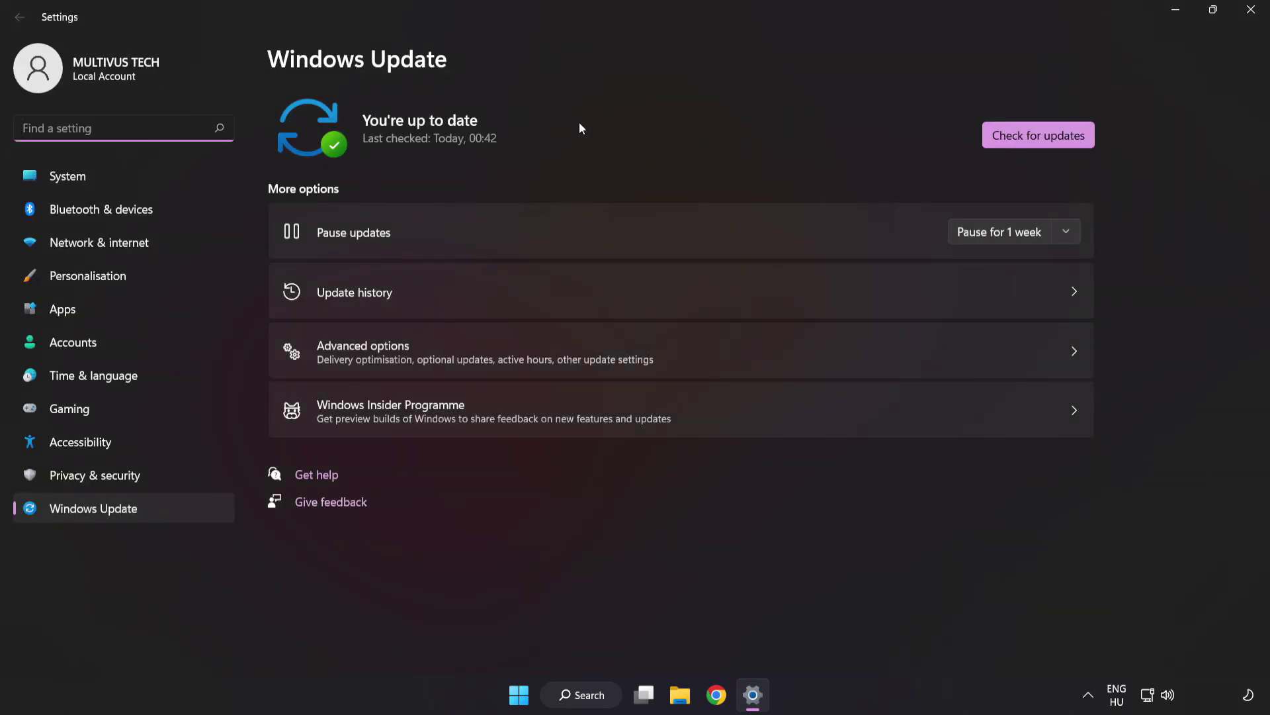
pyautogui.click(1033, 142)
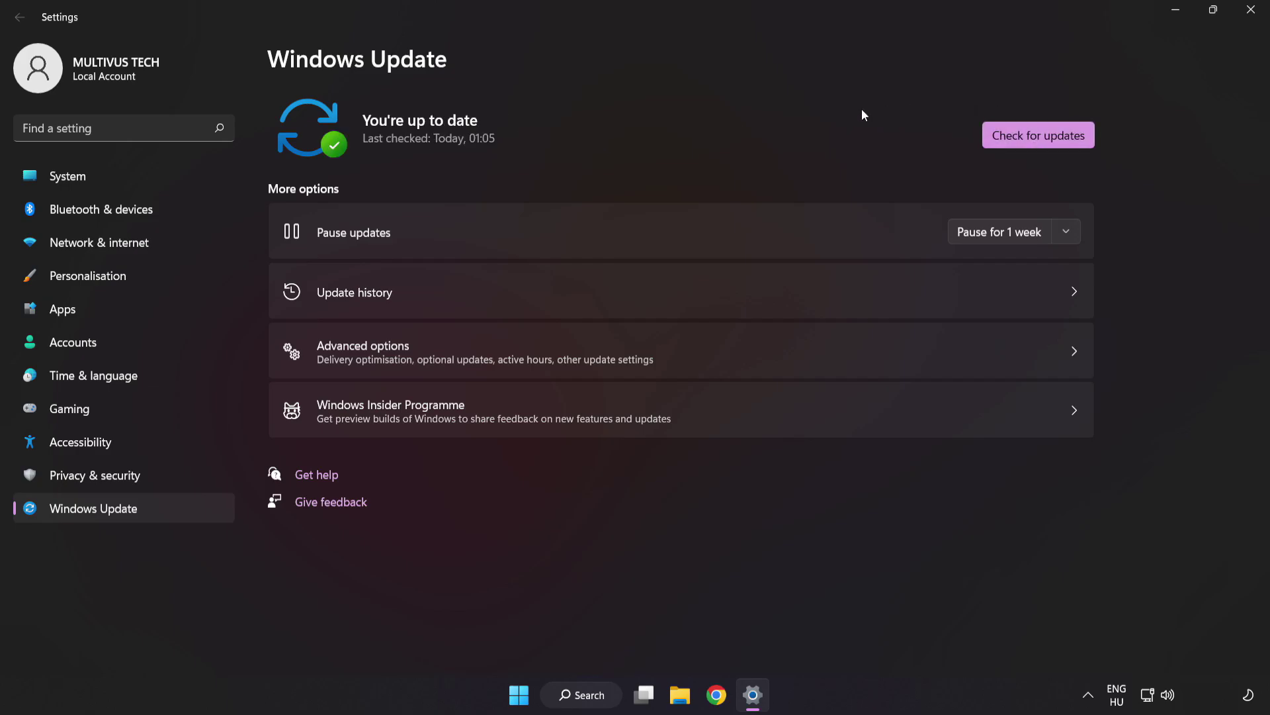
pyautogui.click(1249, 12)
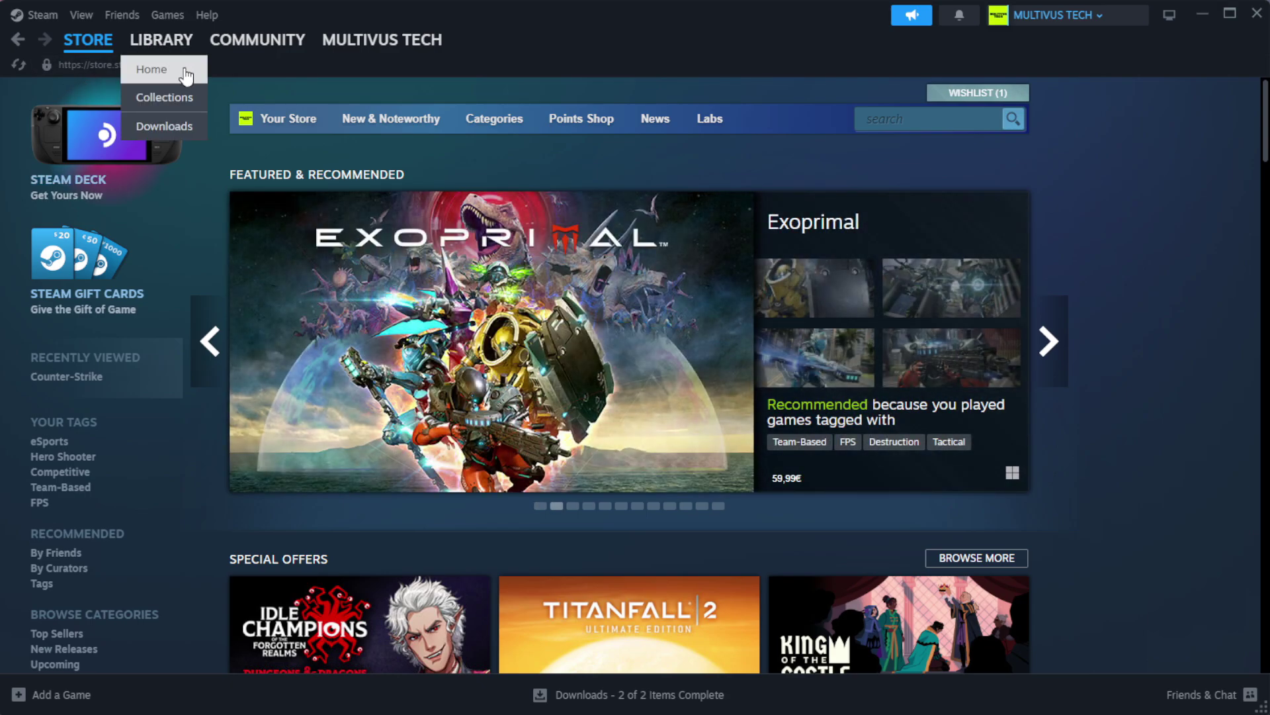
# - Go to the Steam Library home and bring up options for YOUR NOT WORKING GAME
pyautogui.click(181, 70)
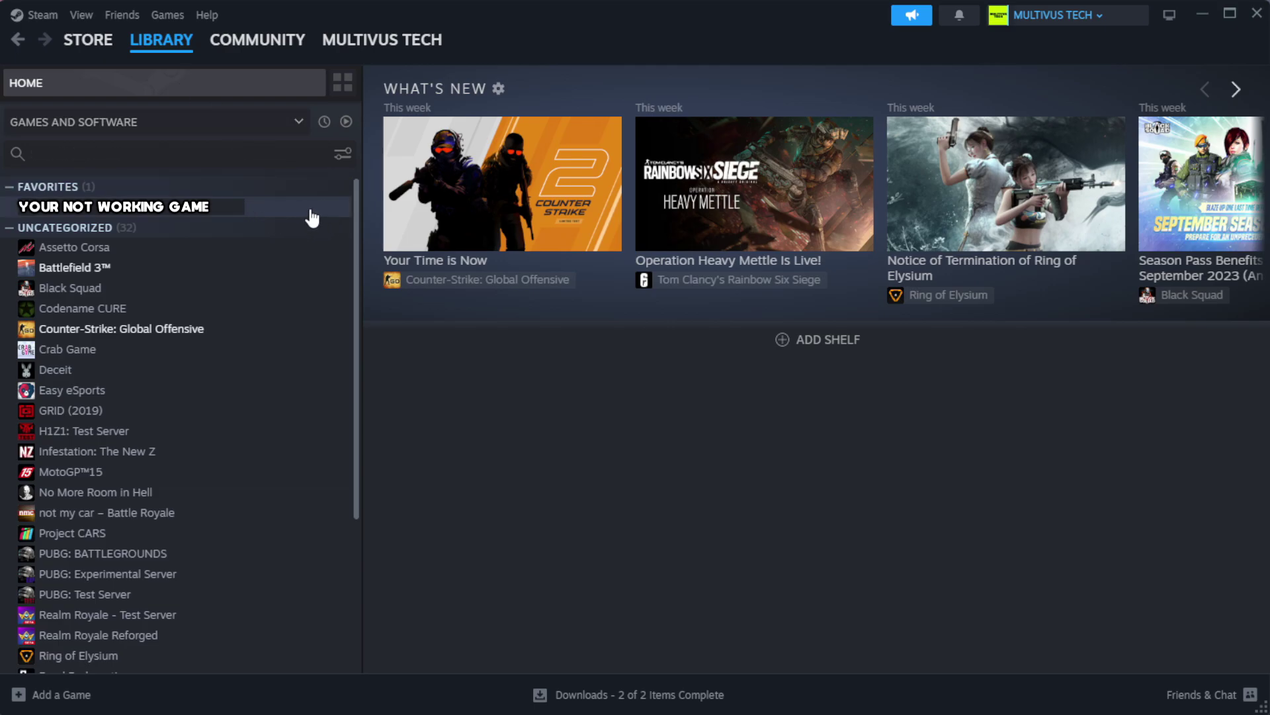
pyautogui.rightClick(312, 211)
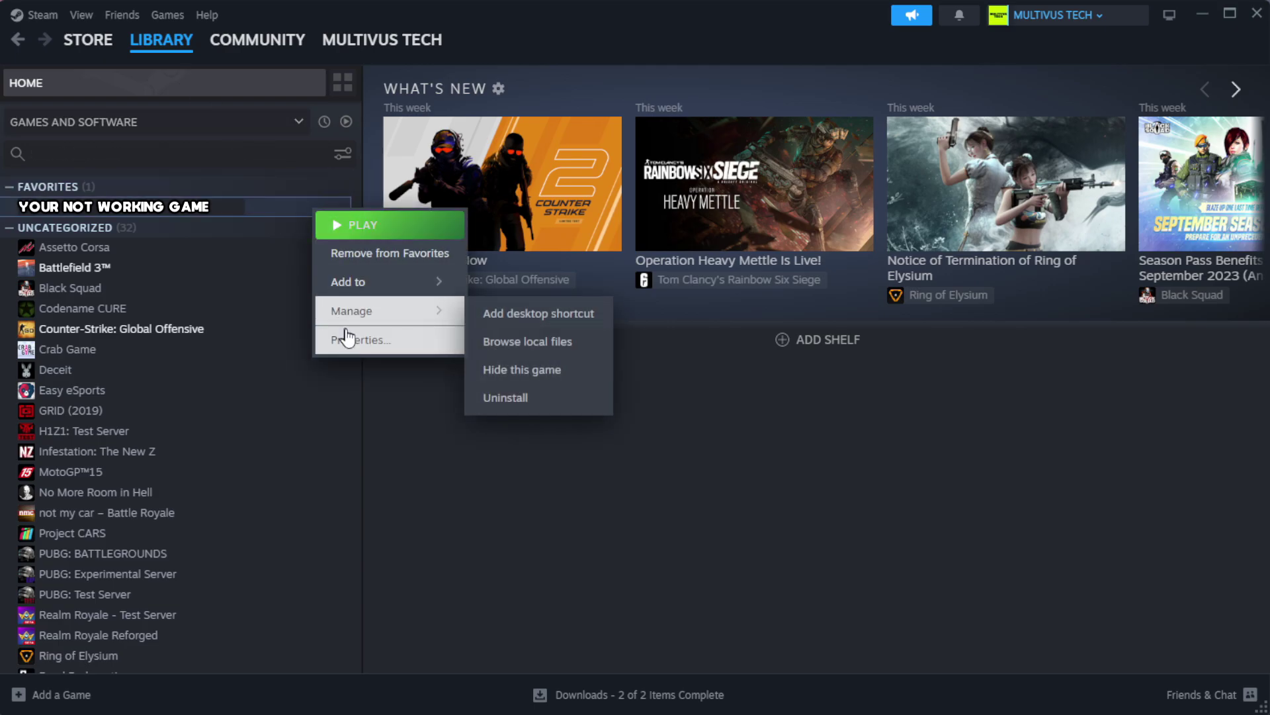
# - Verify integrity of the game's files from Properties > Installed Files, validating all 1039 files
pyautogui.click(402, 347)
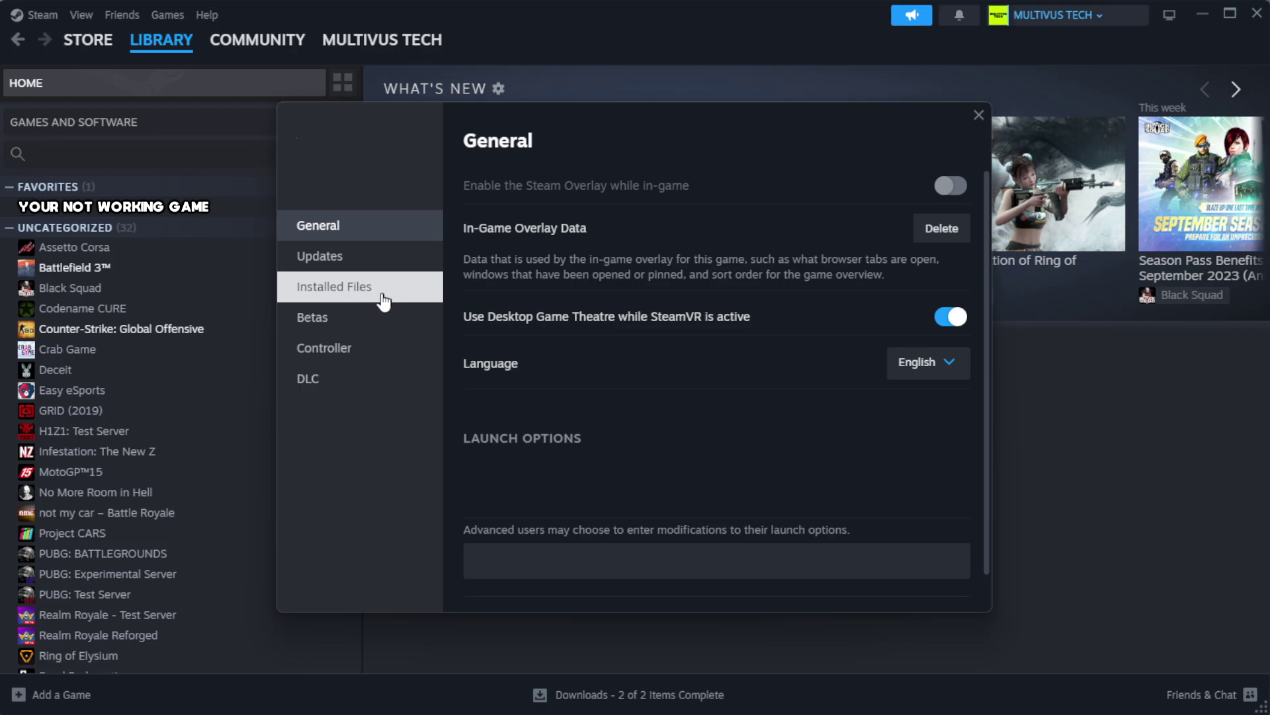
pyautogui.click(418, 301)
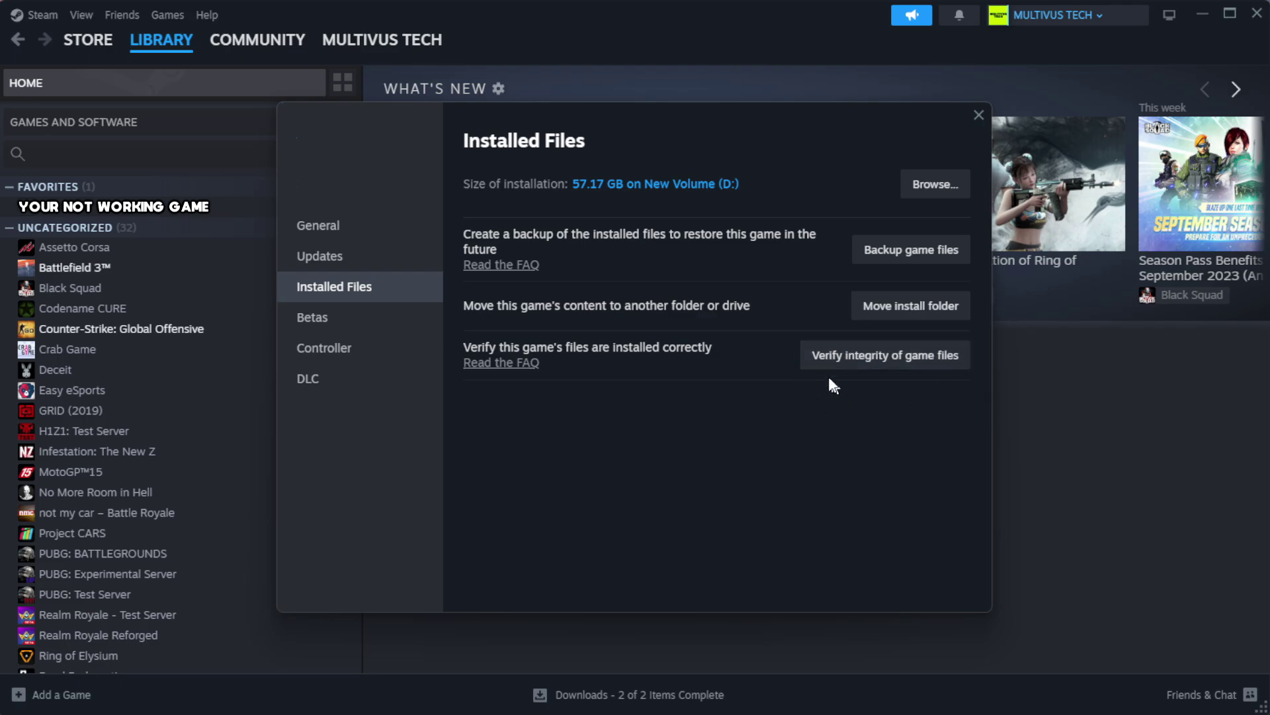
pyautogui.click(891, 363)
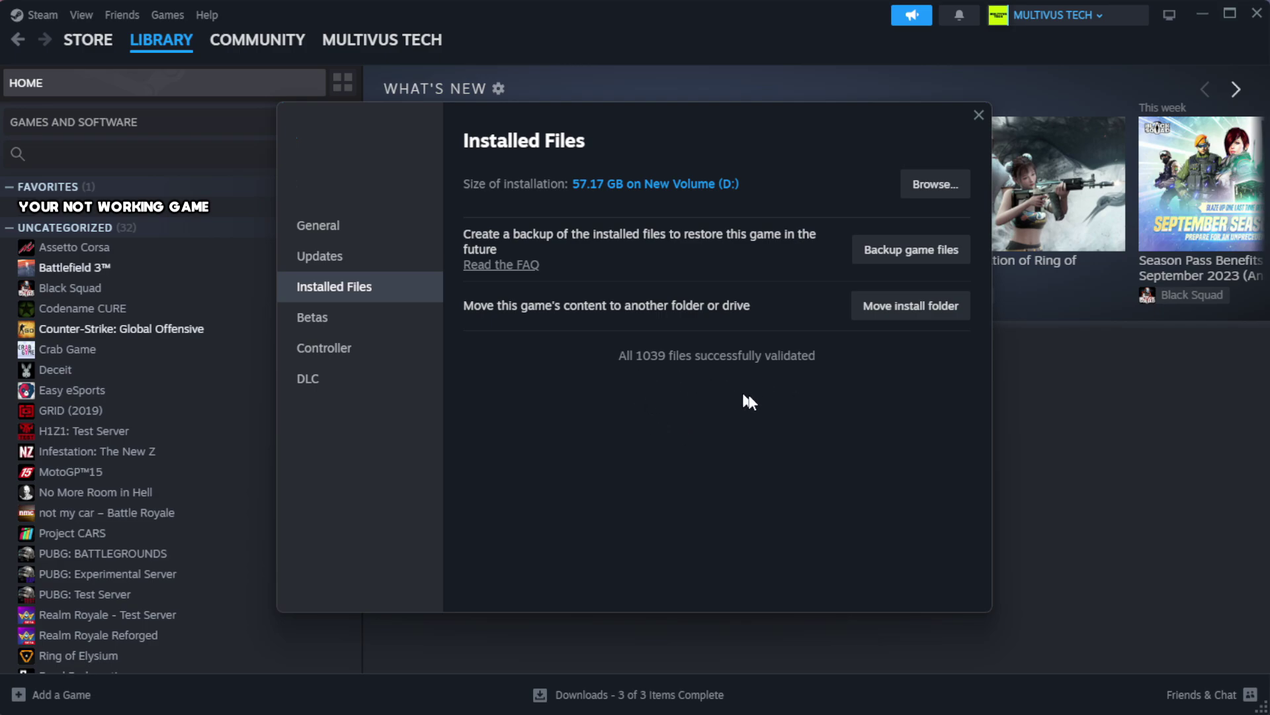
# - Browse the game's install folder and show Properties for the YOUR NOT WORKING GAME shortcut
pyautogui.click(933, 190)
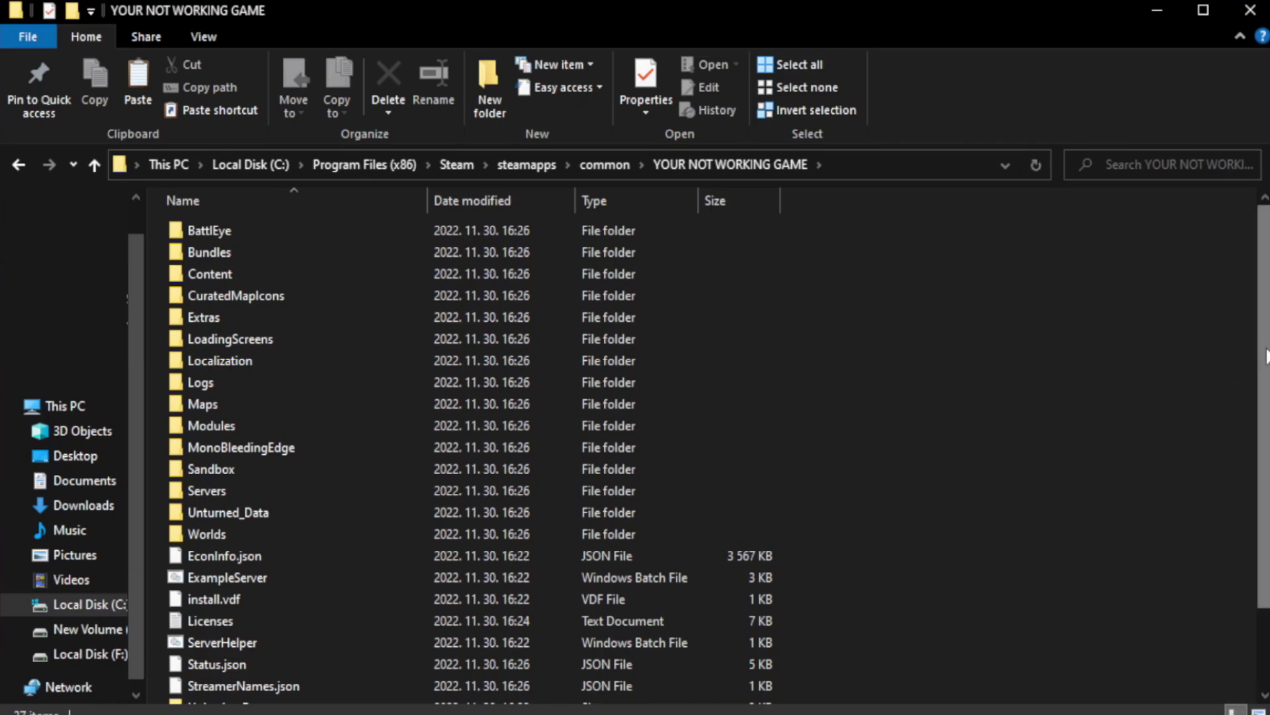
pyautogui.moveTo(1266, 392); pyautogui.dragTo(1267, 472)
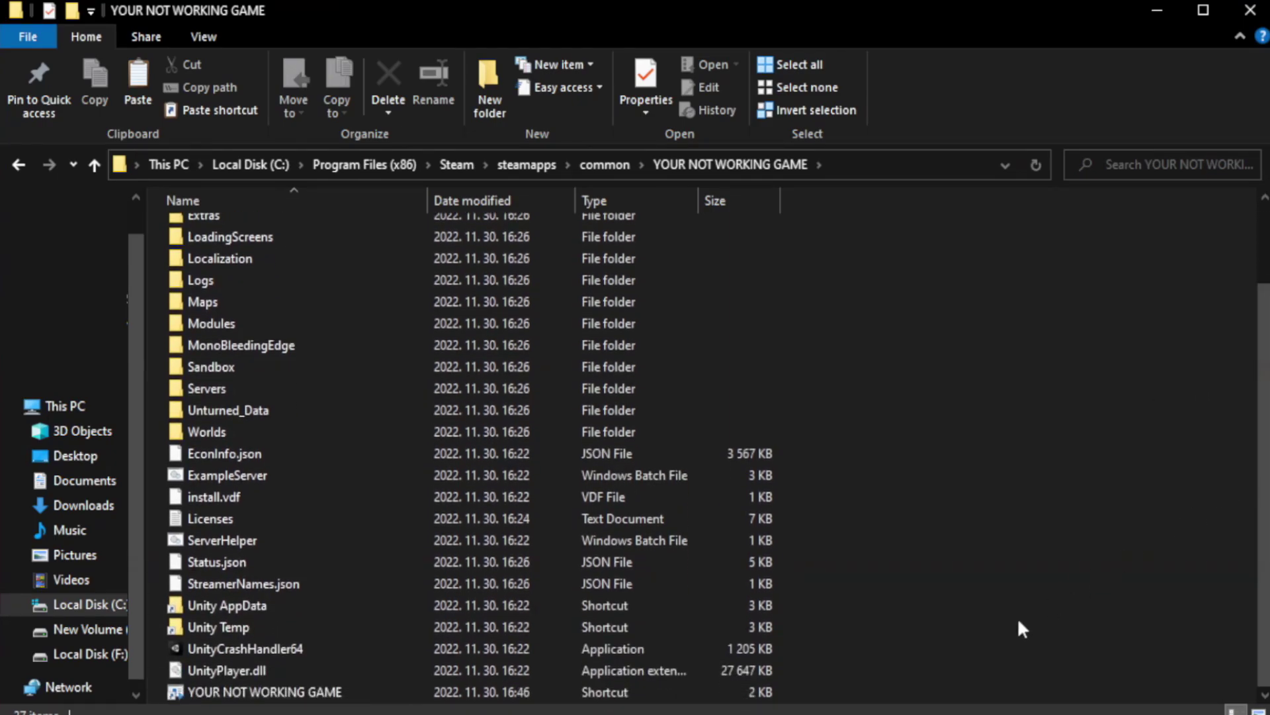
pyautogui.click(496, 698)
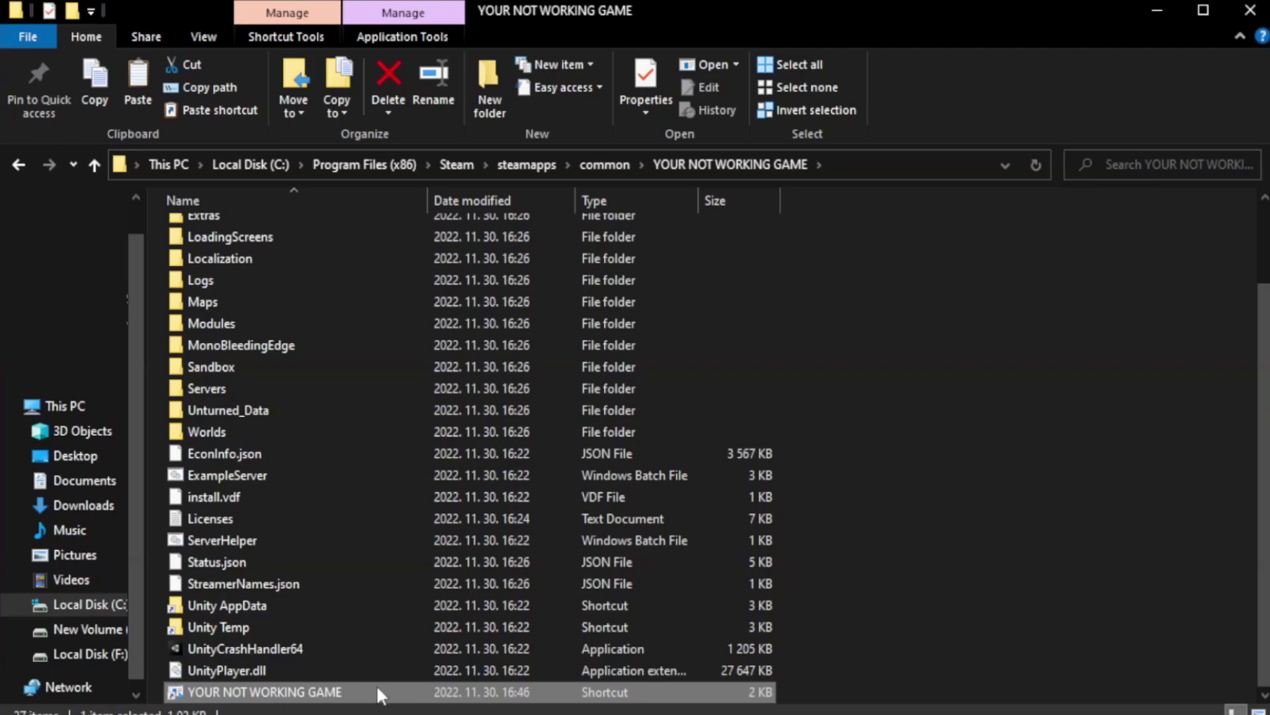
pyautogui.rightClick(424, 688)
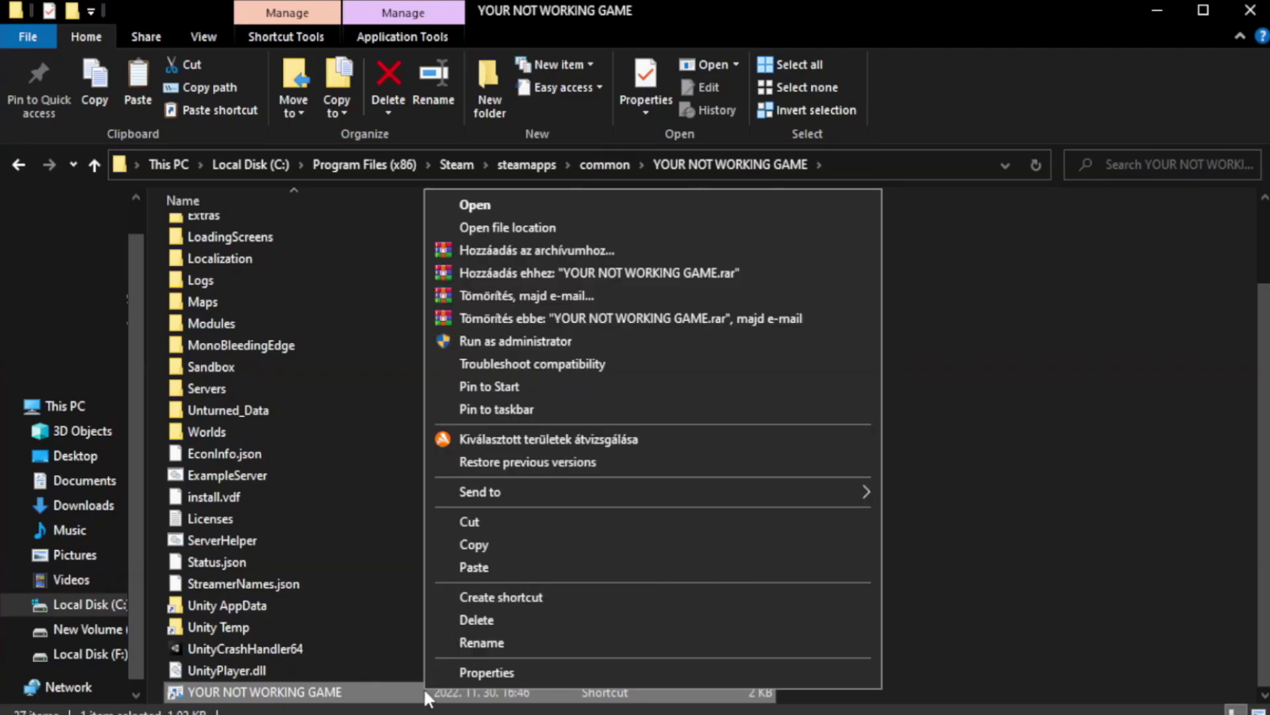
pyautogui.click(647, 675)
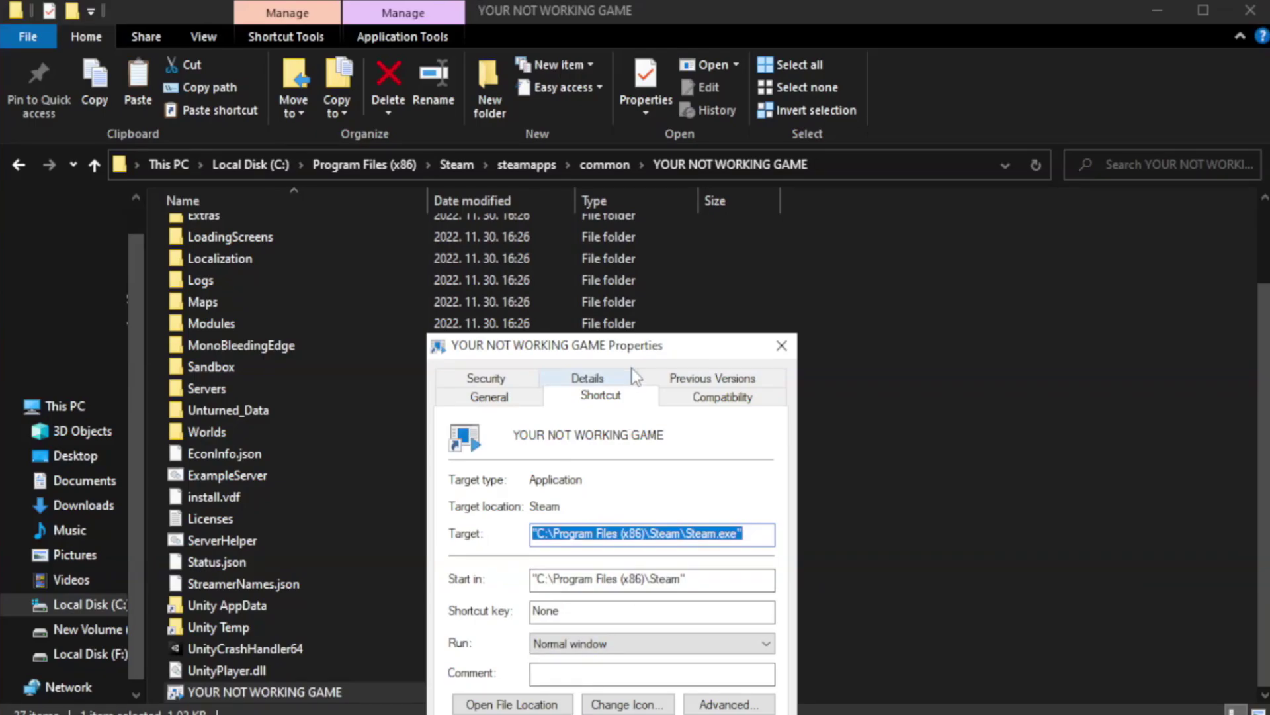
pyautogui.moveTo(640, 345); pyautogui.dragTo(638, 130)
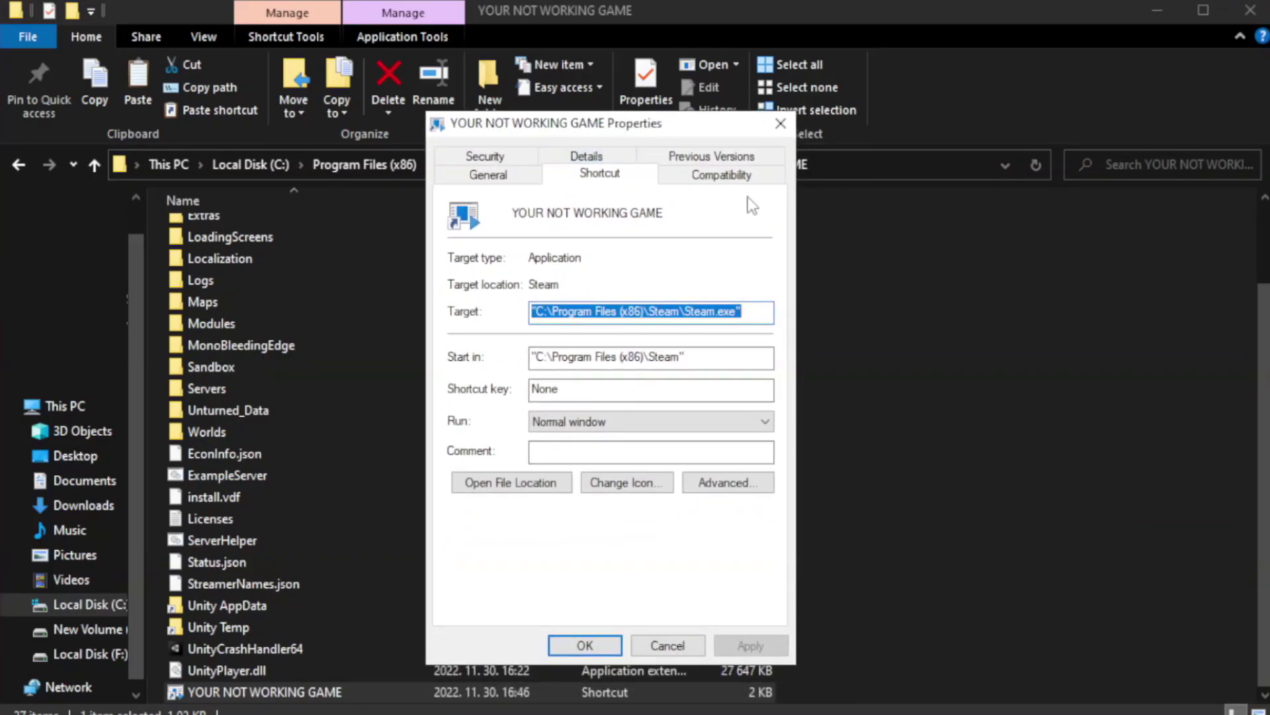
# - On Compatibility, enable Windows 8 mode, disable fullscreen optimizations, run as administrator, and apply
pyautogui.click(715, 184)
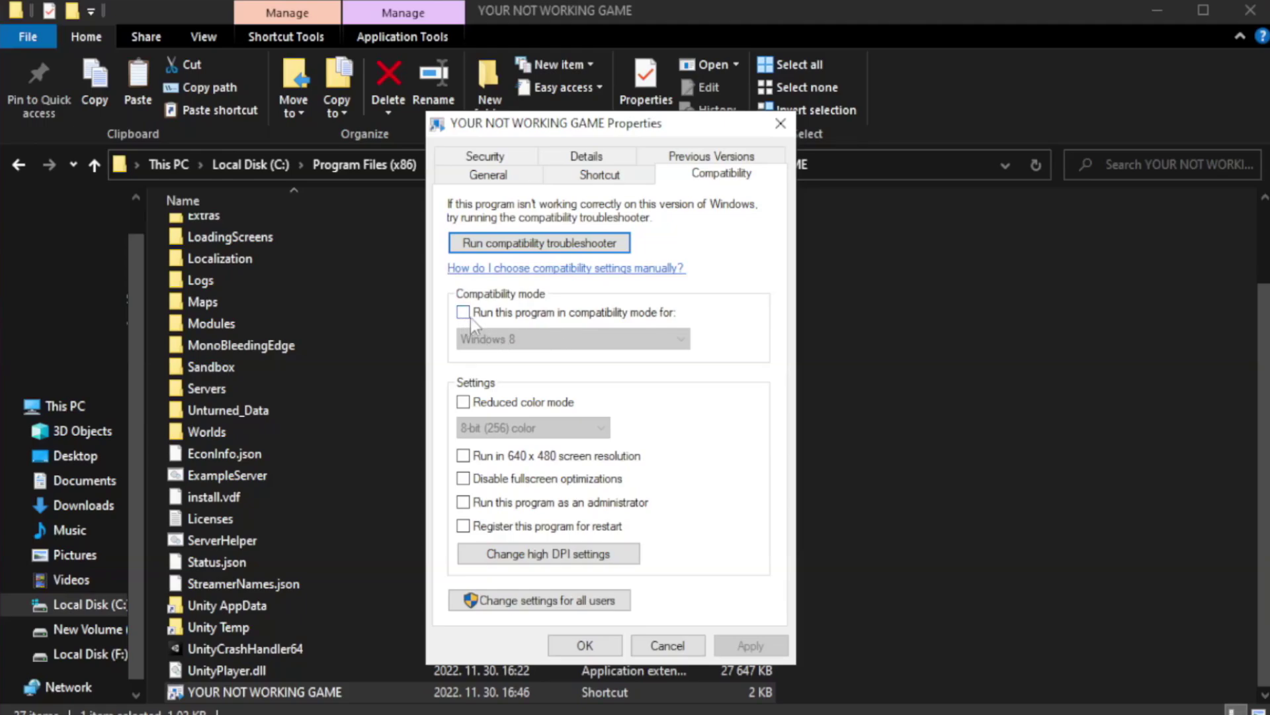
pyautogui.click(505, 314)
pyautogui.click(536, 333)
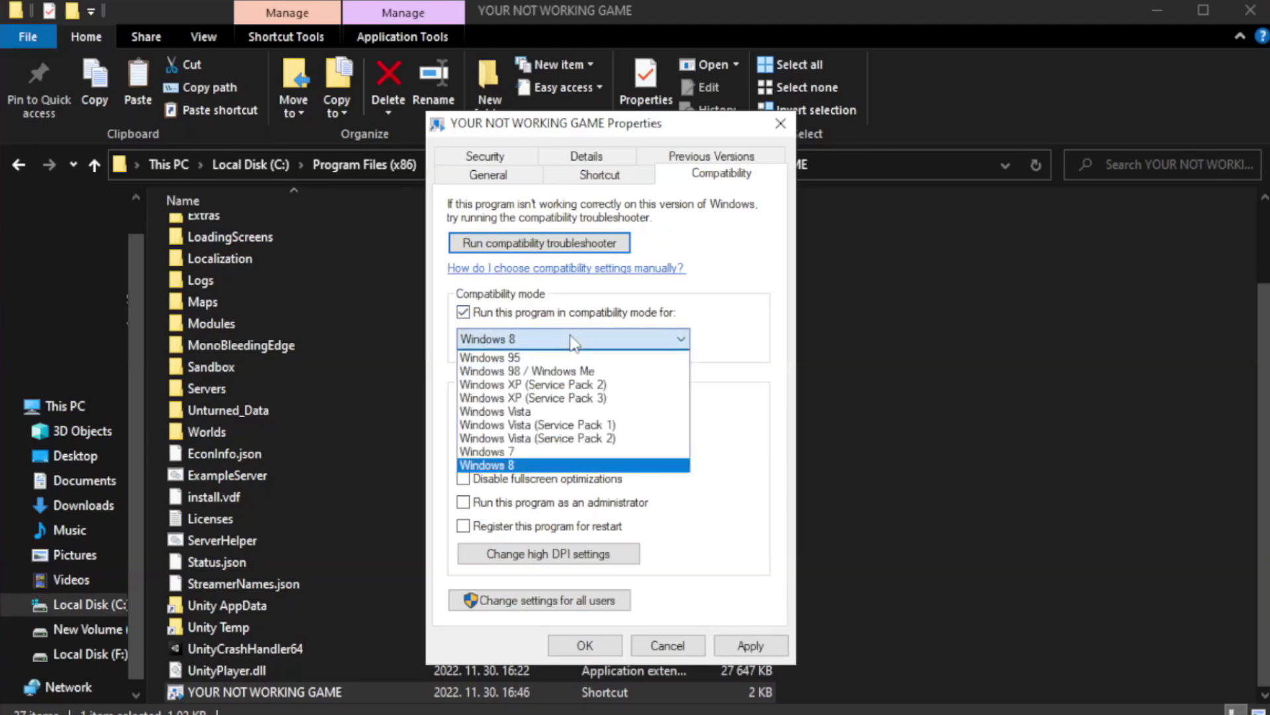
pyautogui.click(539, 467)
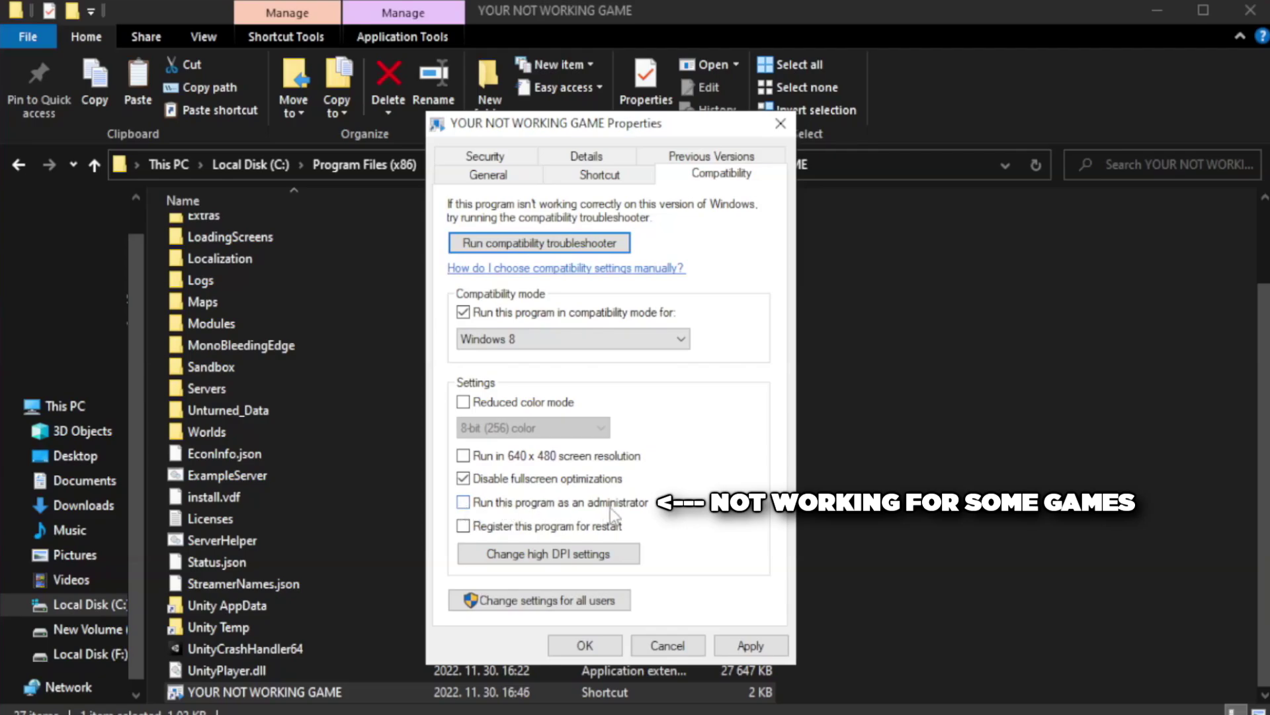
pyautogui.click(500, 512)
pyautogui.click(750, 645)
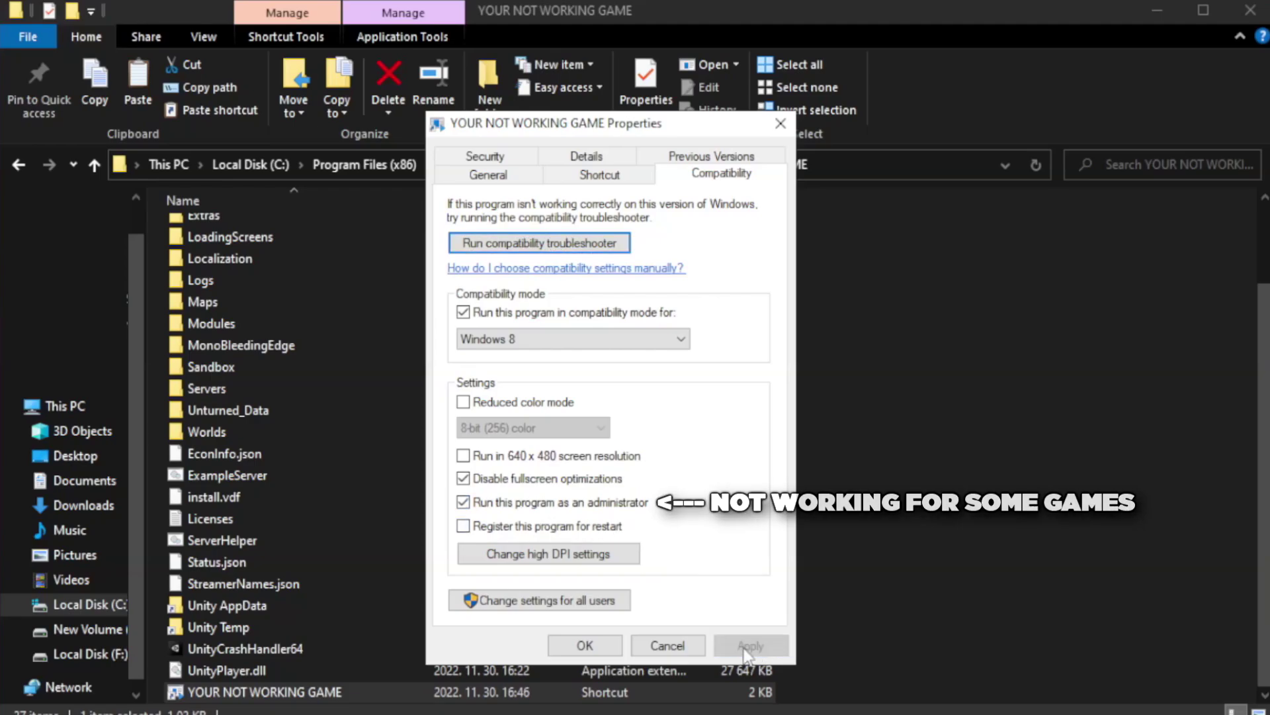
pyautogui.click(582, 651)
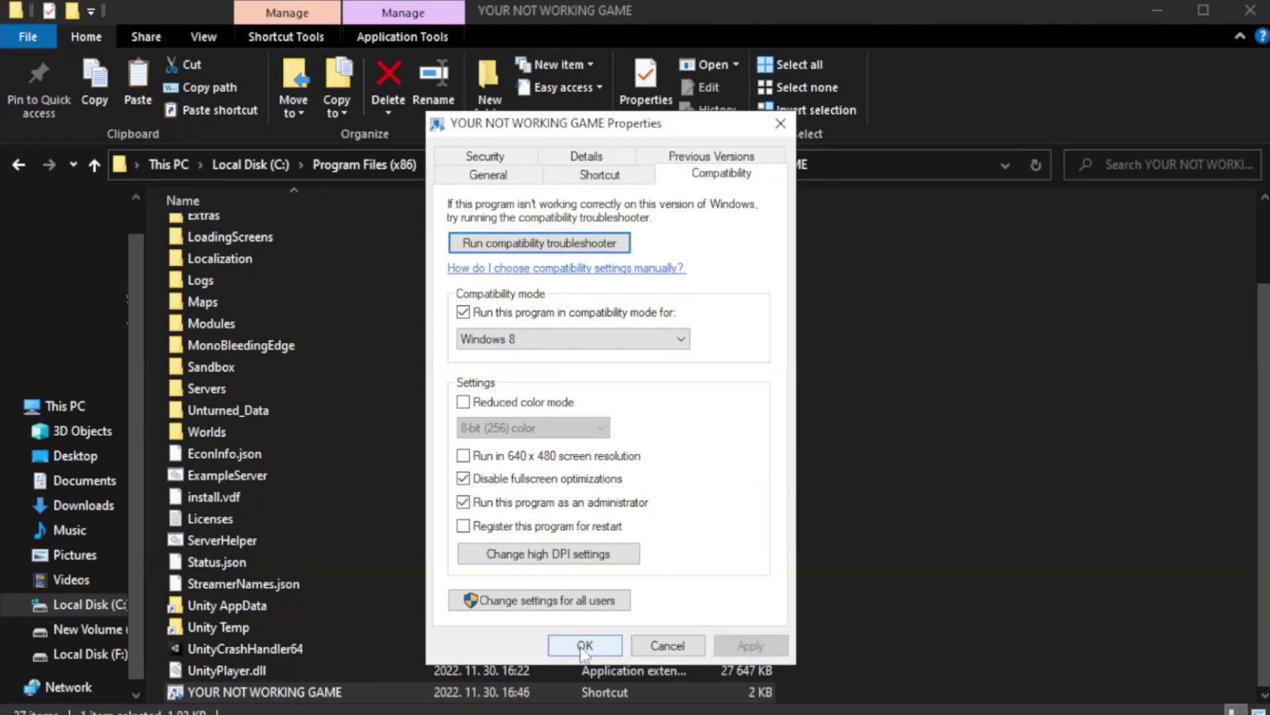
pyautogui.click(583, 647)
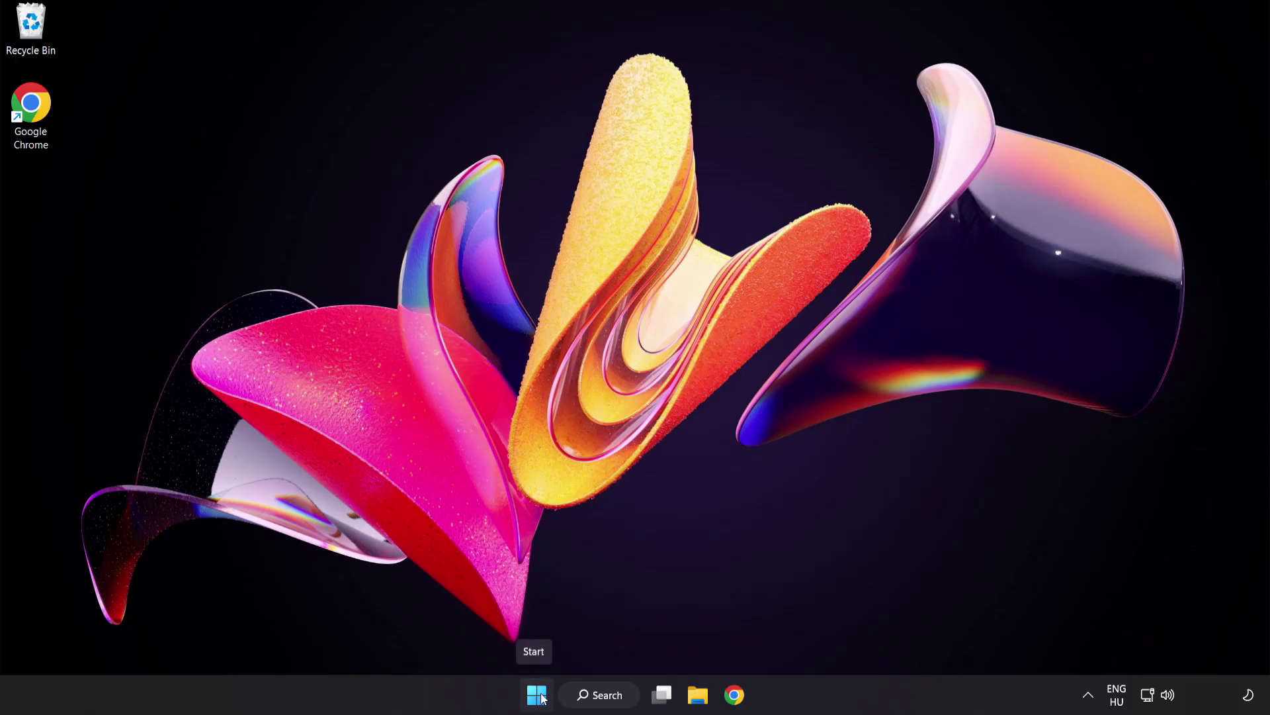
# - Launch Task Manager from the Start button's quick-link menu
pyautogui.rightClick(541, 698)
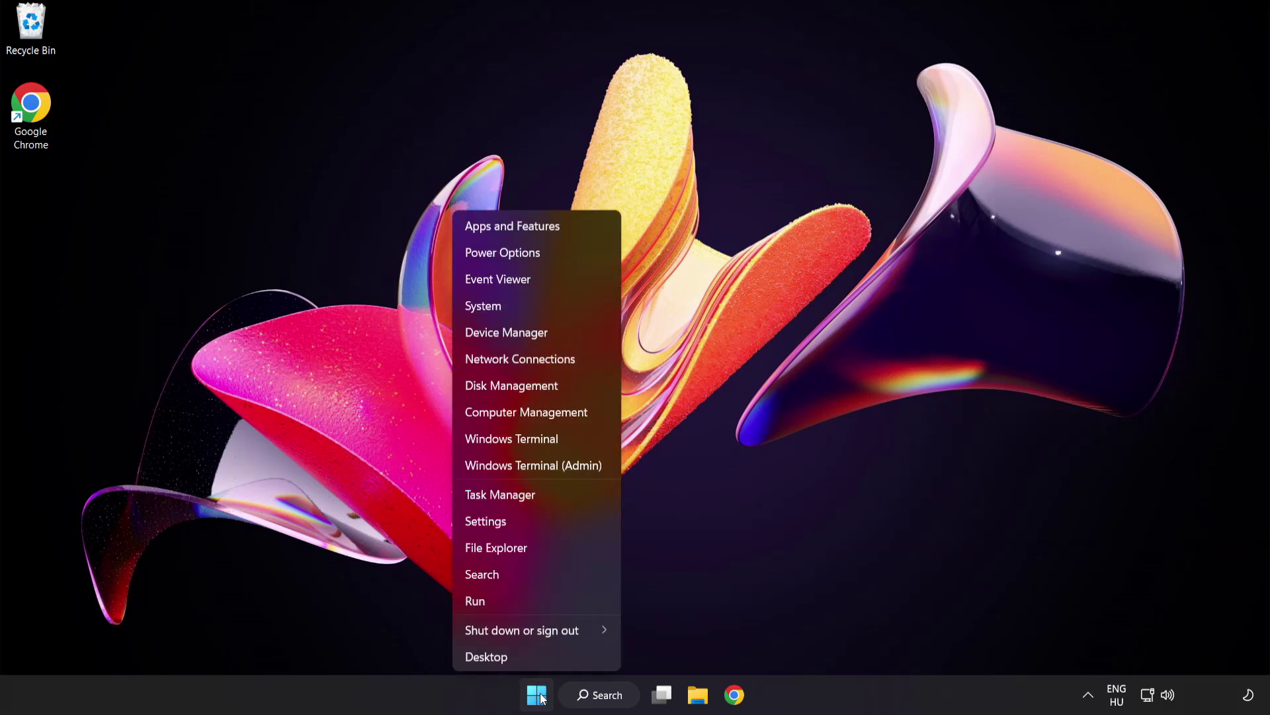
pyautogui.click(549, 493)
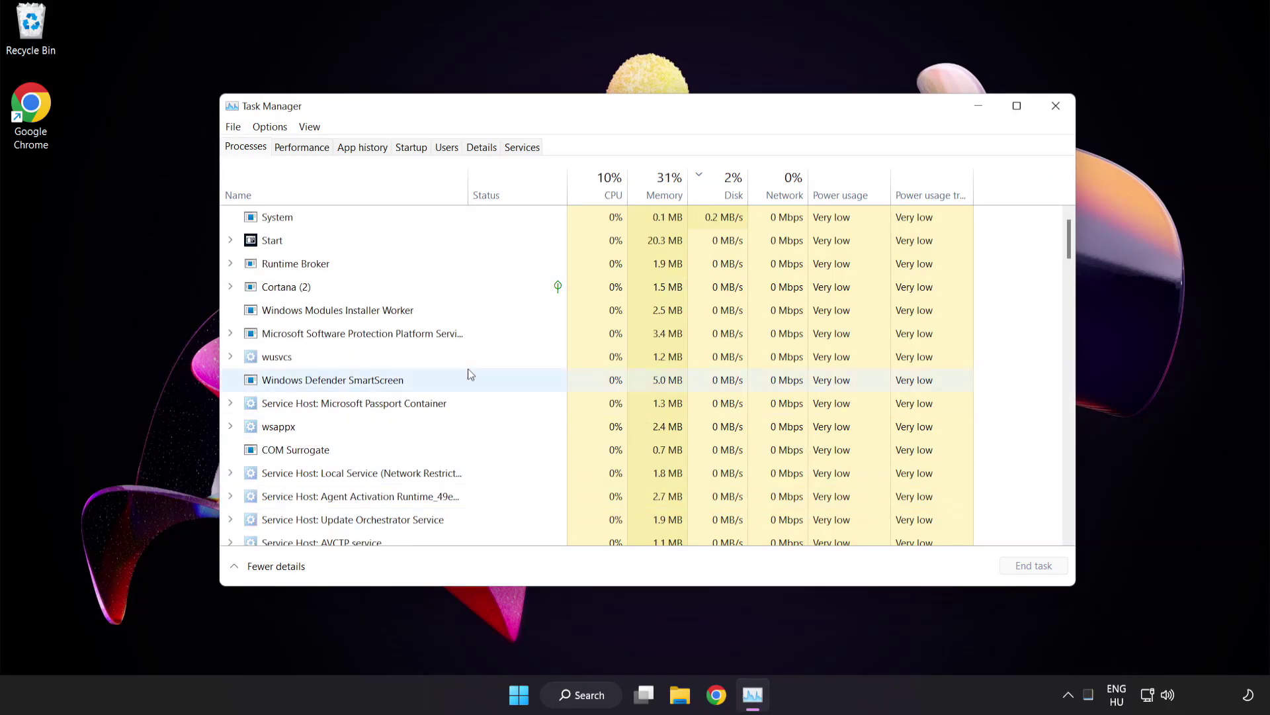
# - Disable Cortana and Phone Link in Task Manager's Startup list
pyautogui.click(420, 154)
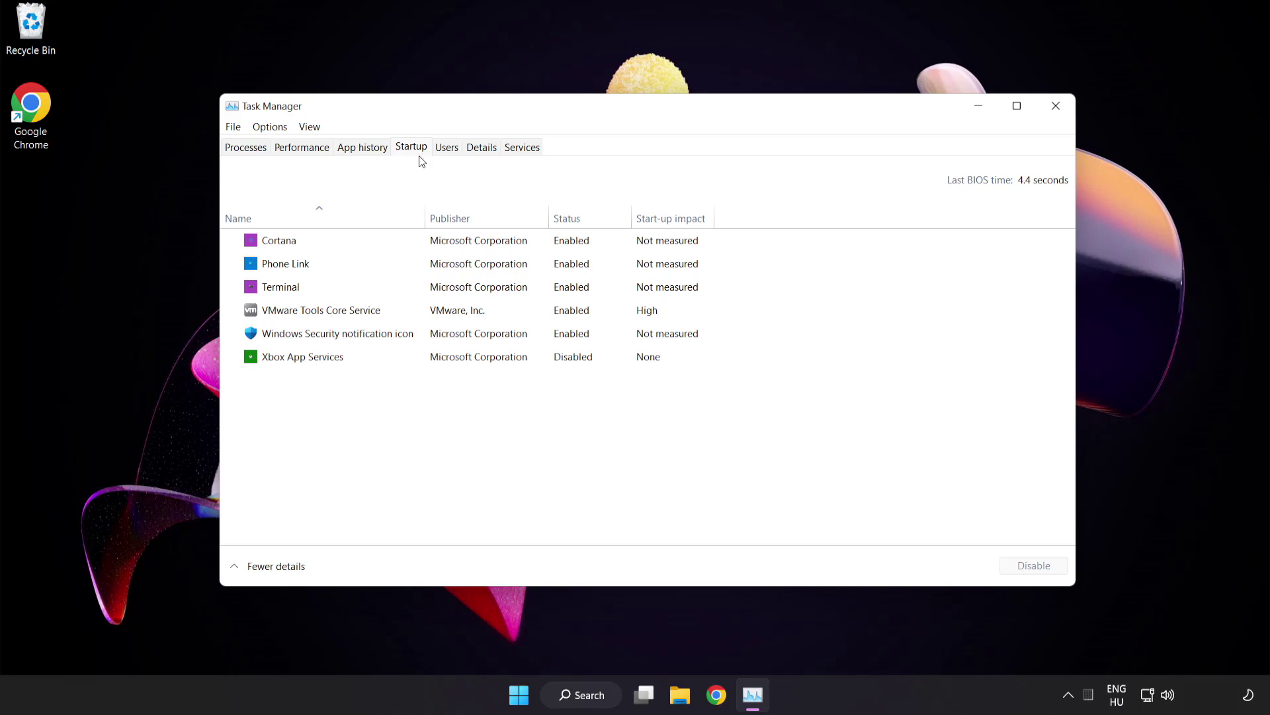
pyautogui.click(421, 247)
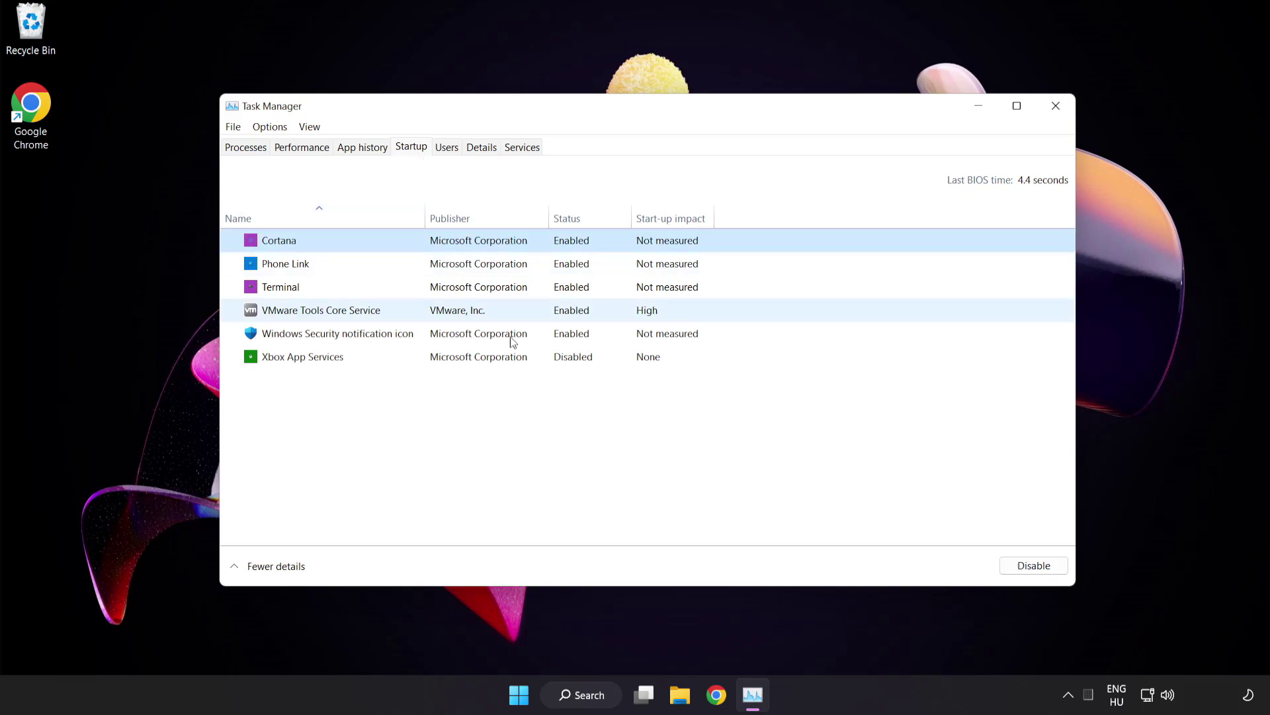
pyautogui.click(1038, 570)
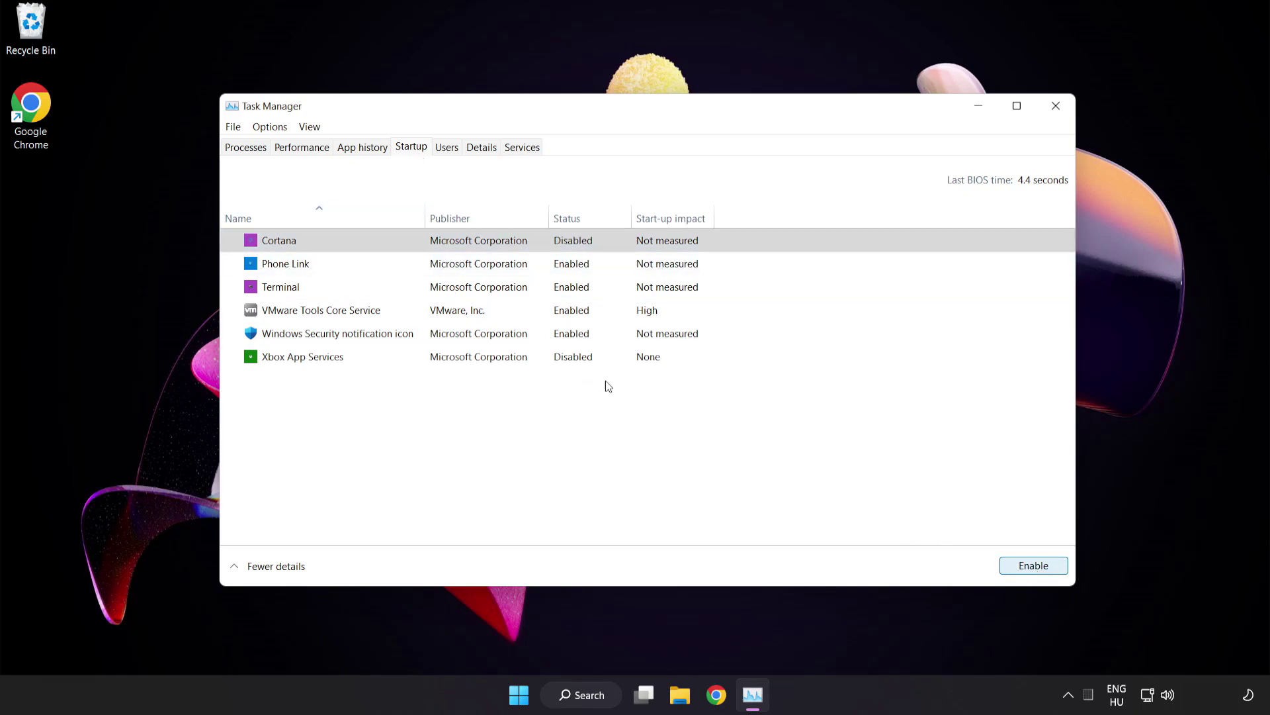
pyautogui.click(391, 262)
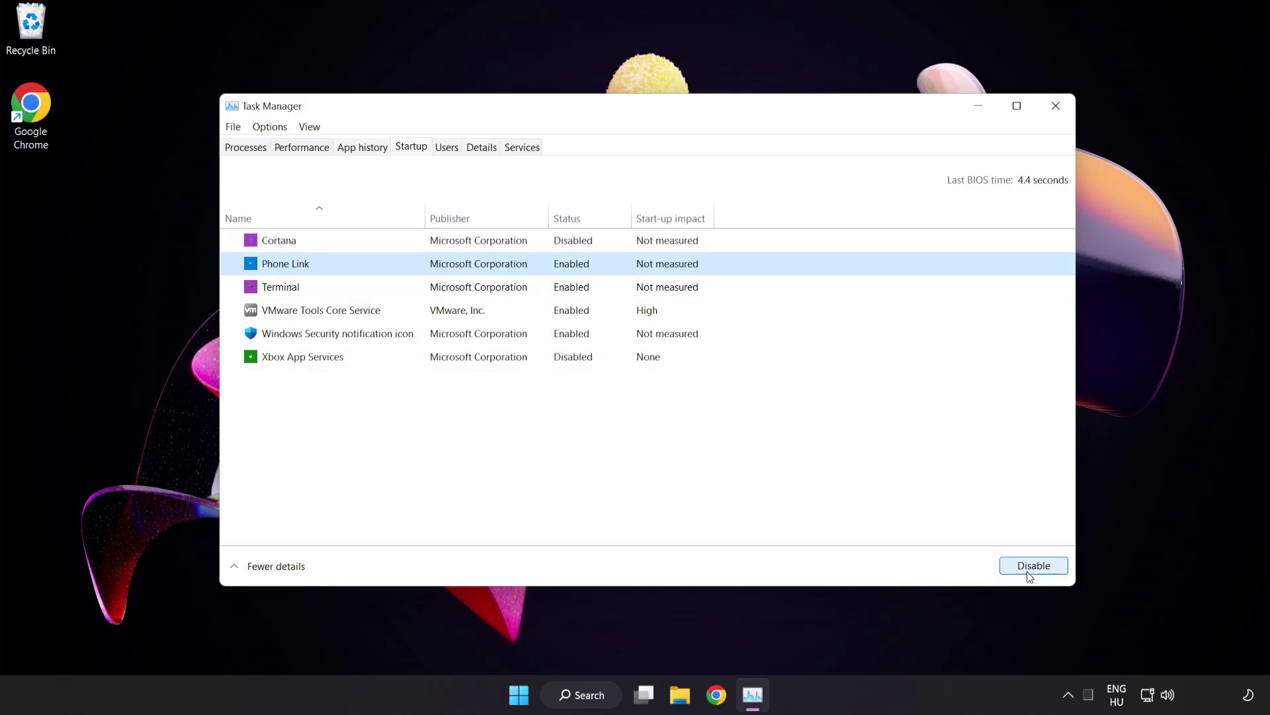
pyautogui.click(1030, 573)
# - Disable Terminal and the Windows Security notification icon at startup
pyautogui.click(402, 287)
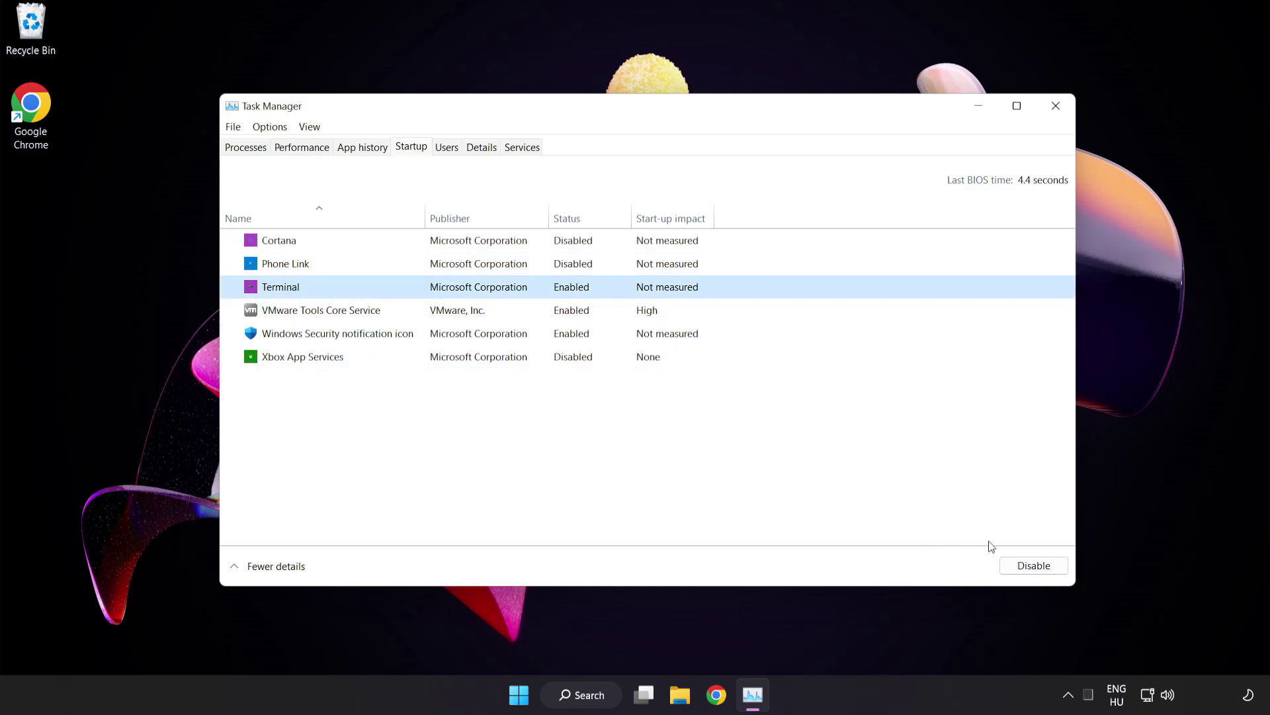
pyautogui.click(1029, 565)
pyautogui.click(352, 334)
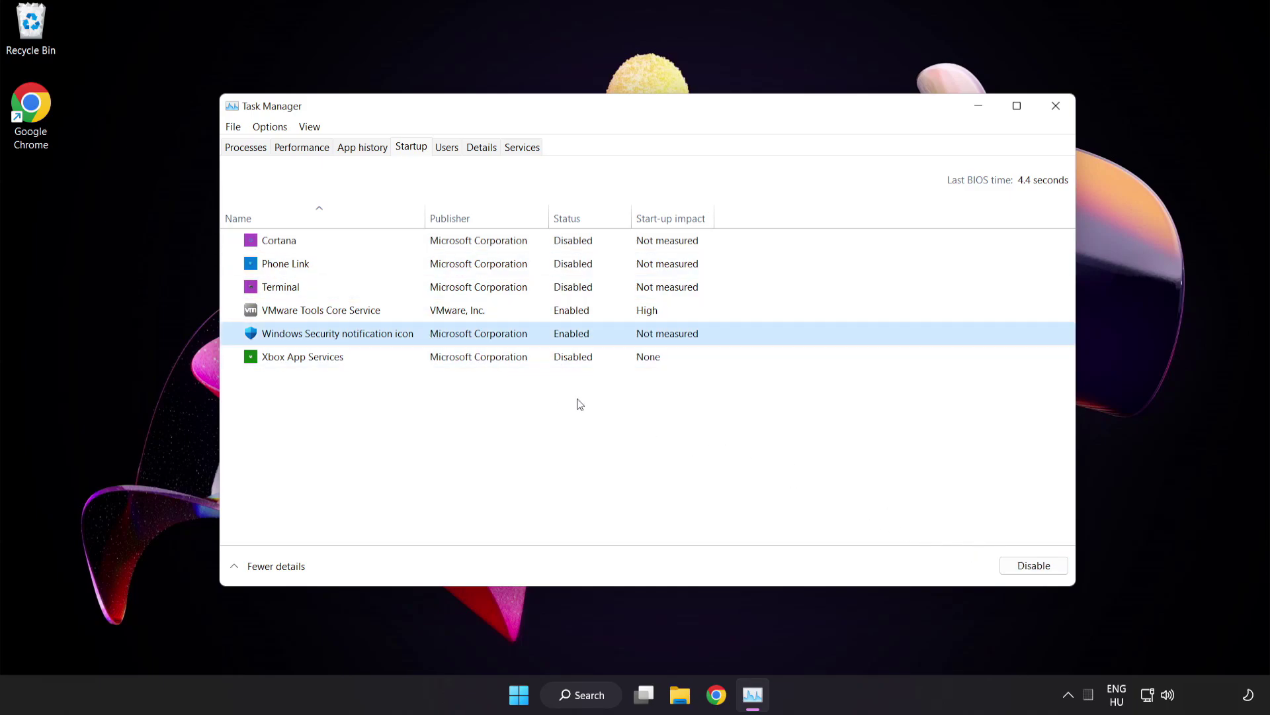
pyautogui.click(1025, 570)
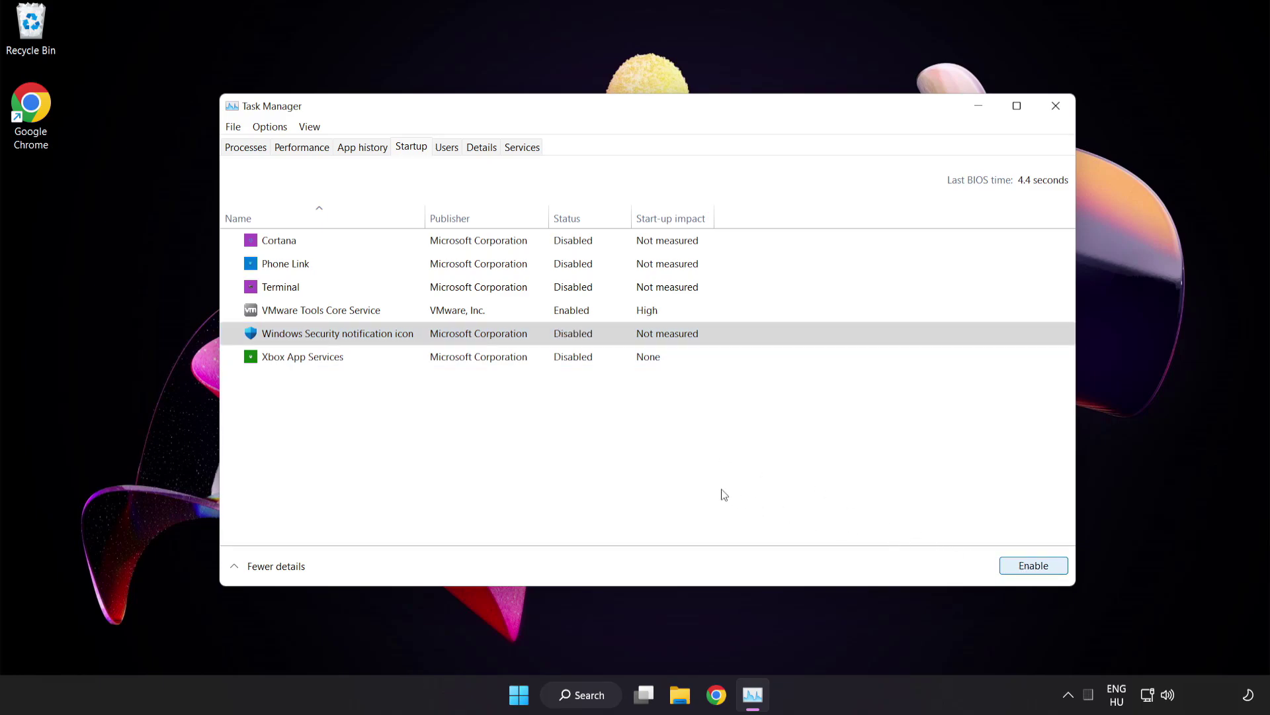
# - Close Task Manager and launch Command Prompt as administrator from a 'cmd' search
pyautogui.click(1055, 105)
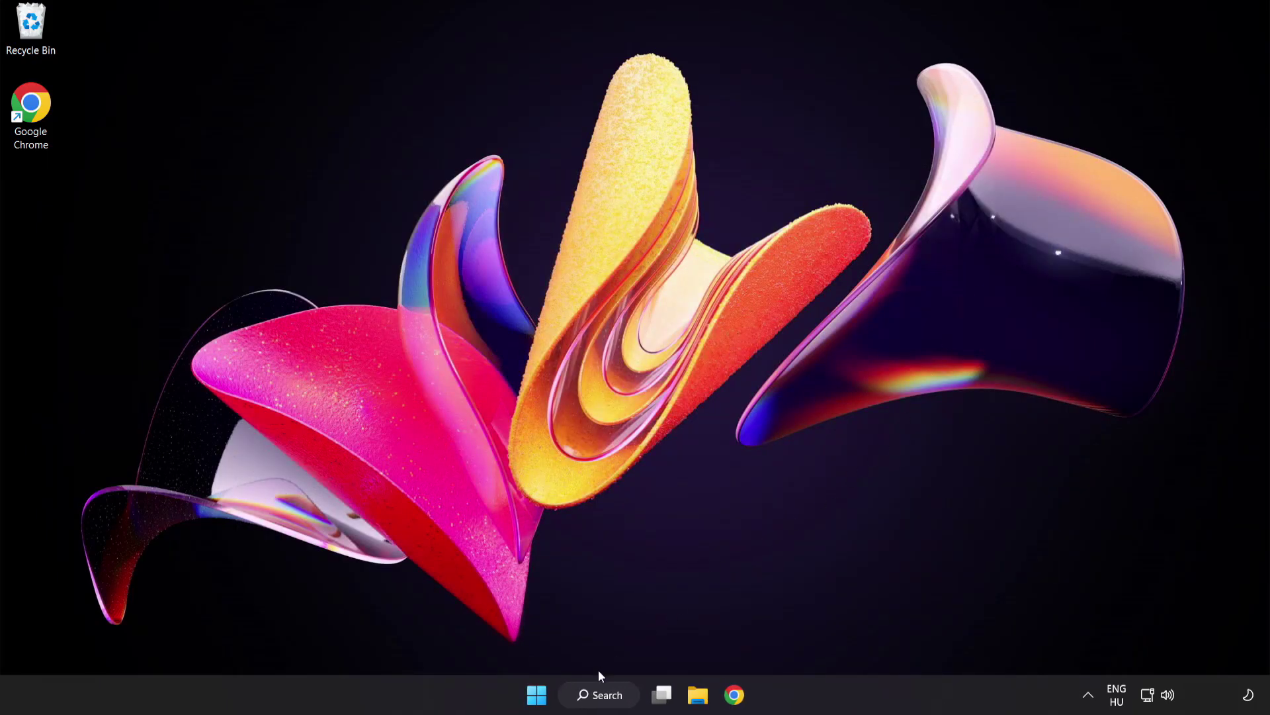
pyautogui.click(602, 695)
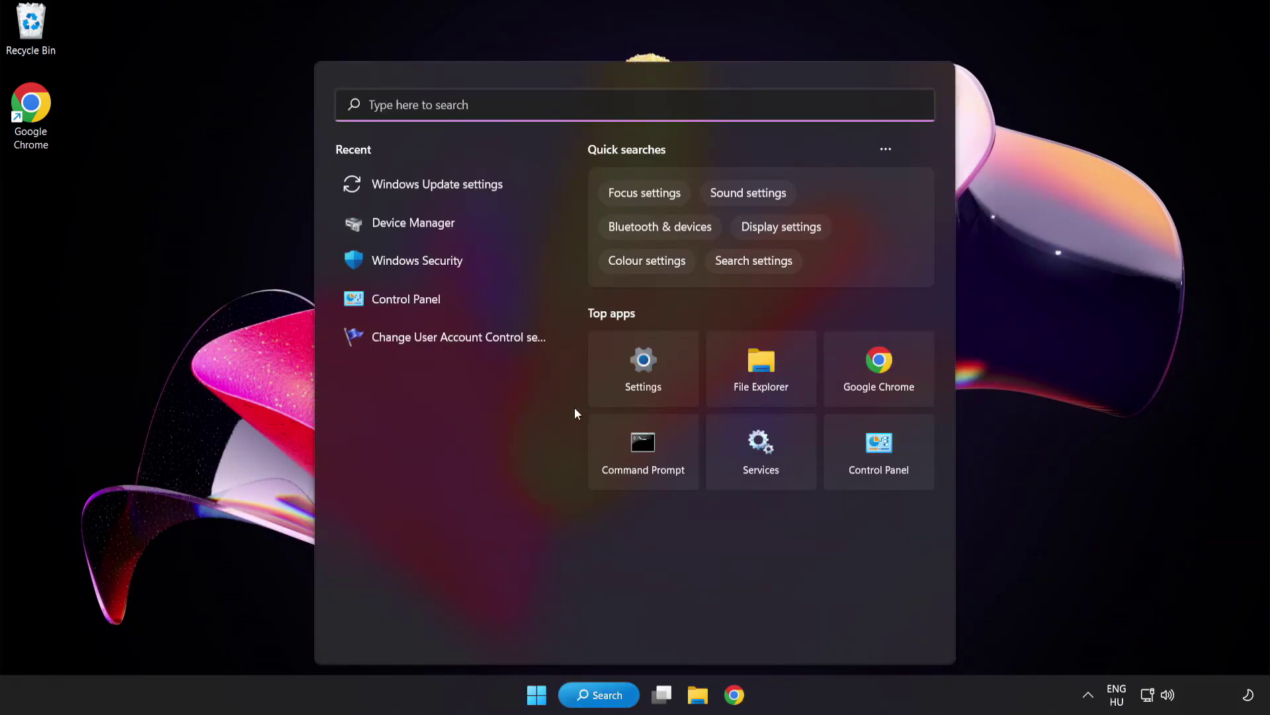
pyautogui.write('cm')
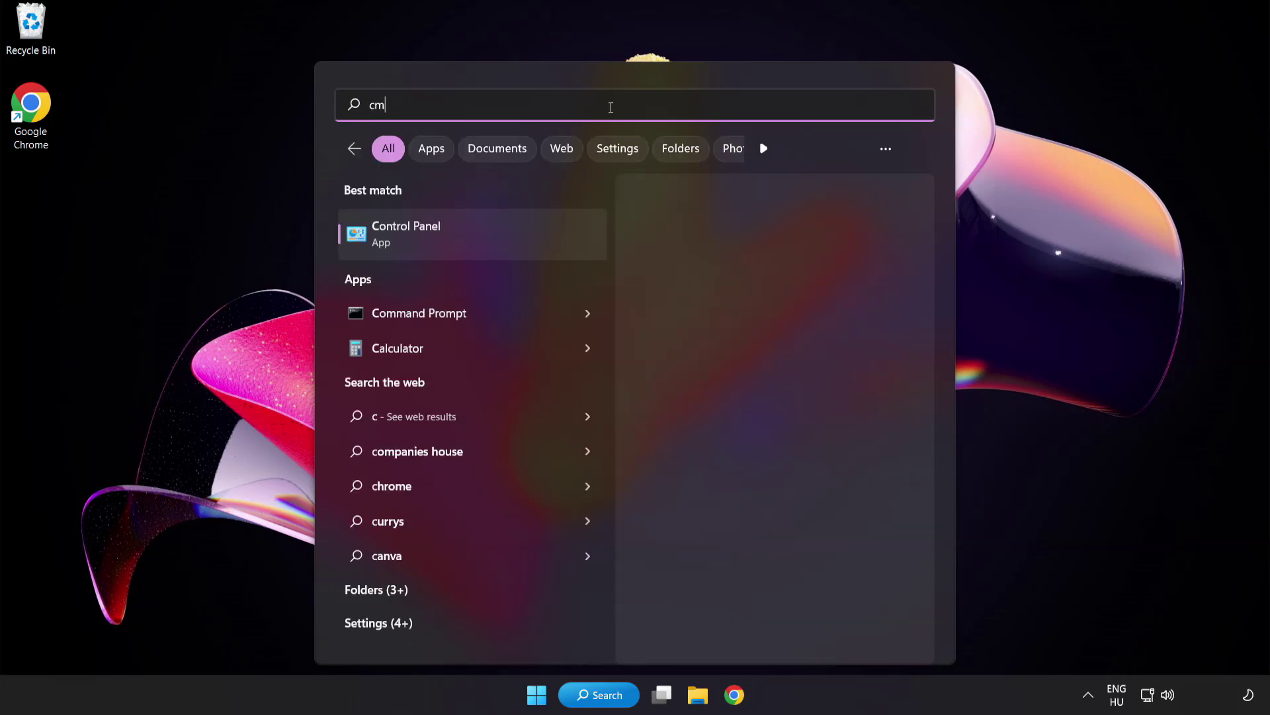
pyautogui.write('d')
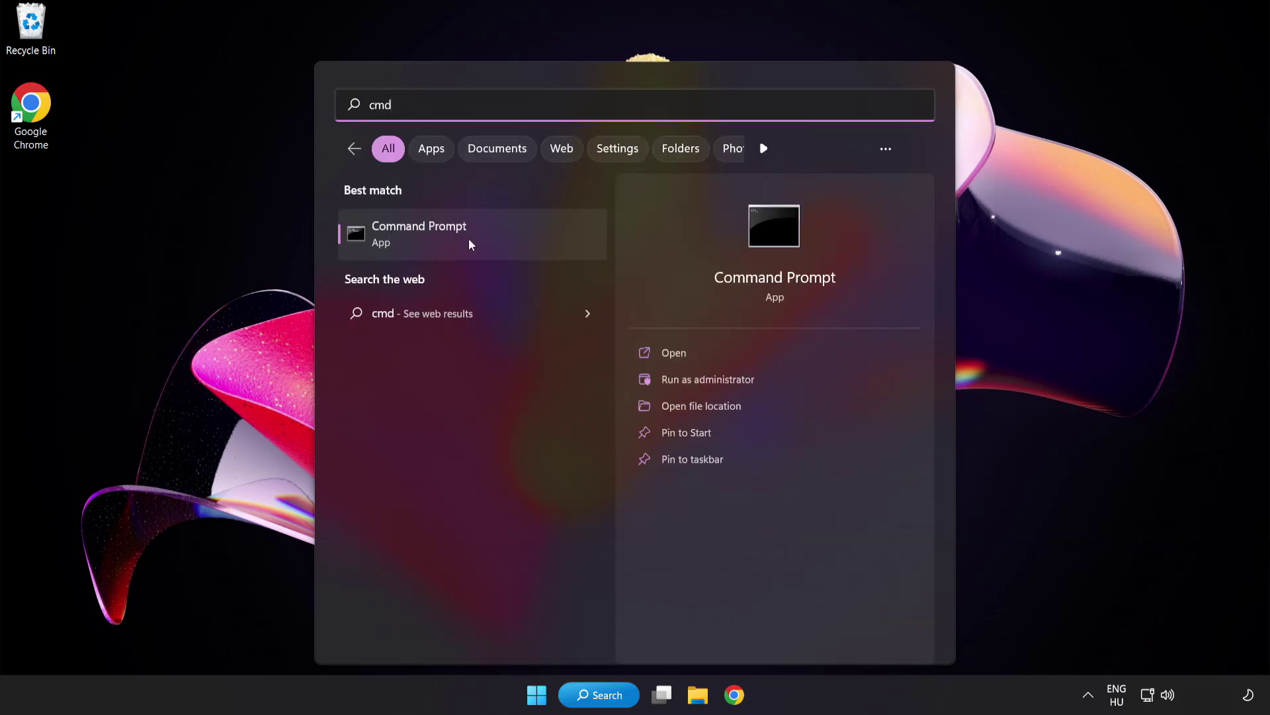
pyautogui.rightClick(476, 245)
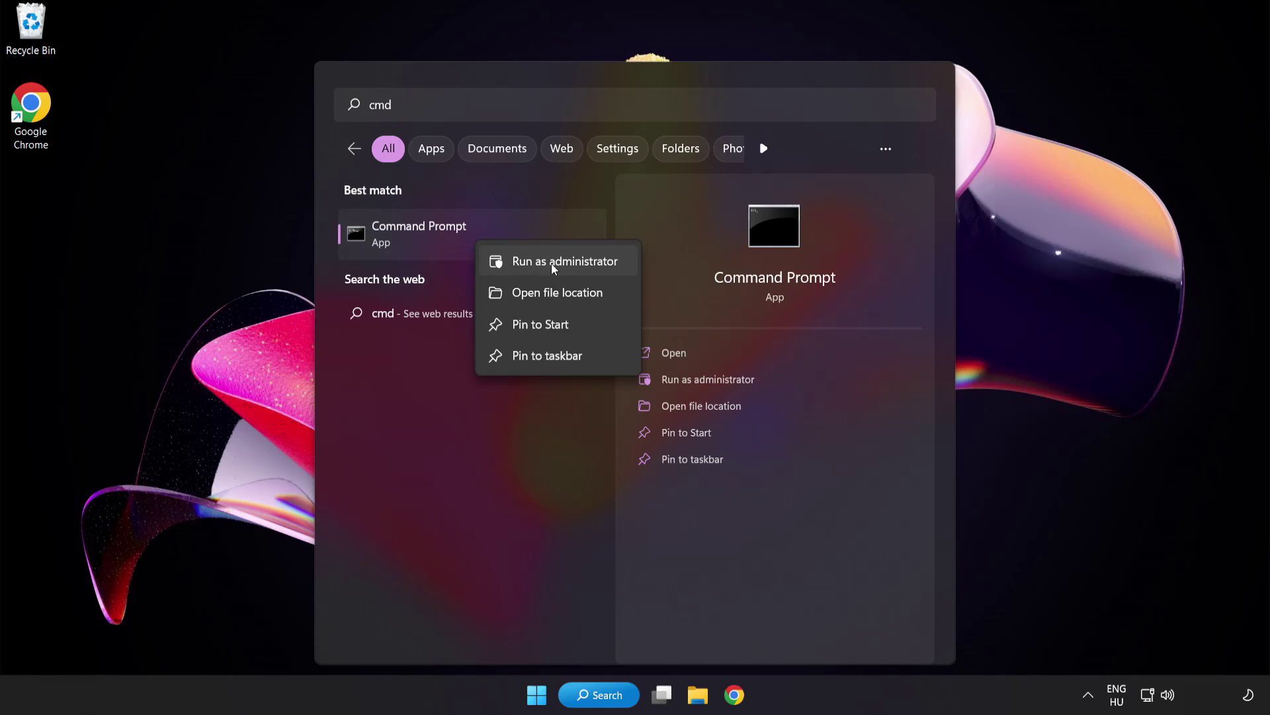
pyautogui.click(535, 264)
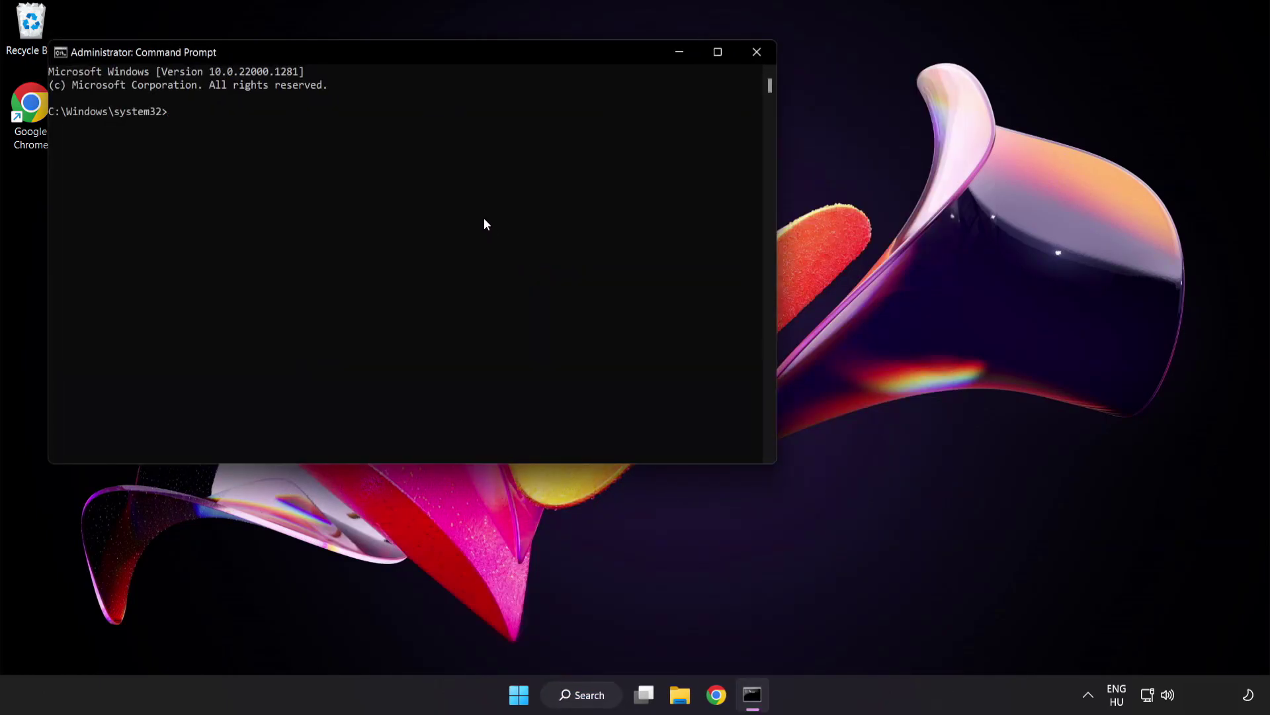
# - Run 'sfc /scannow' to completion with no violations found, then close the window
pyautogui.moveTo(361, 51)
pyautogui.mouseDown()
pyautogui.moveTo(527, 102)
pyautogui.moveTo(552, 128)
pyautogui.mouseUp()
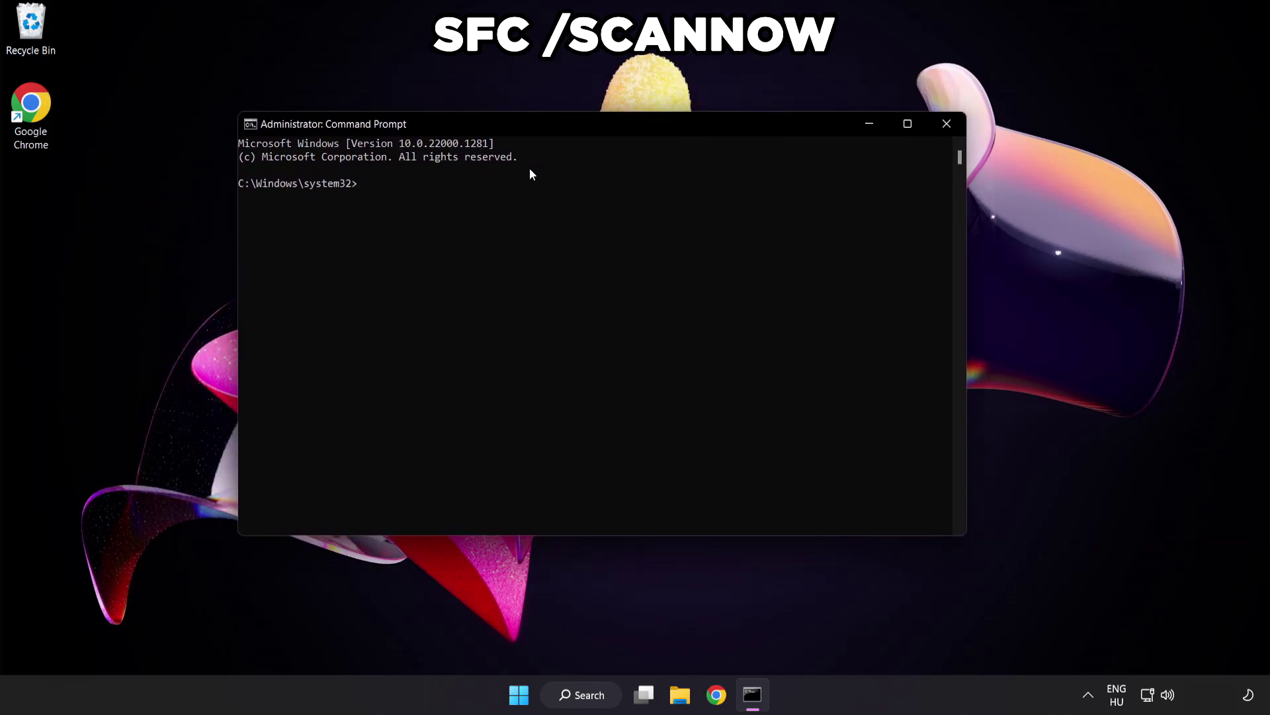
pyautogui.write('sfc /')
pyautogui.write('scannow')
pyautogui.press('Return')
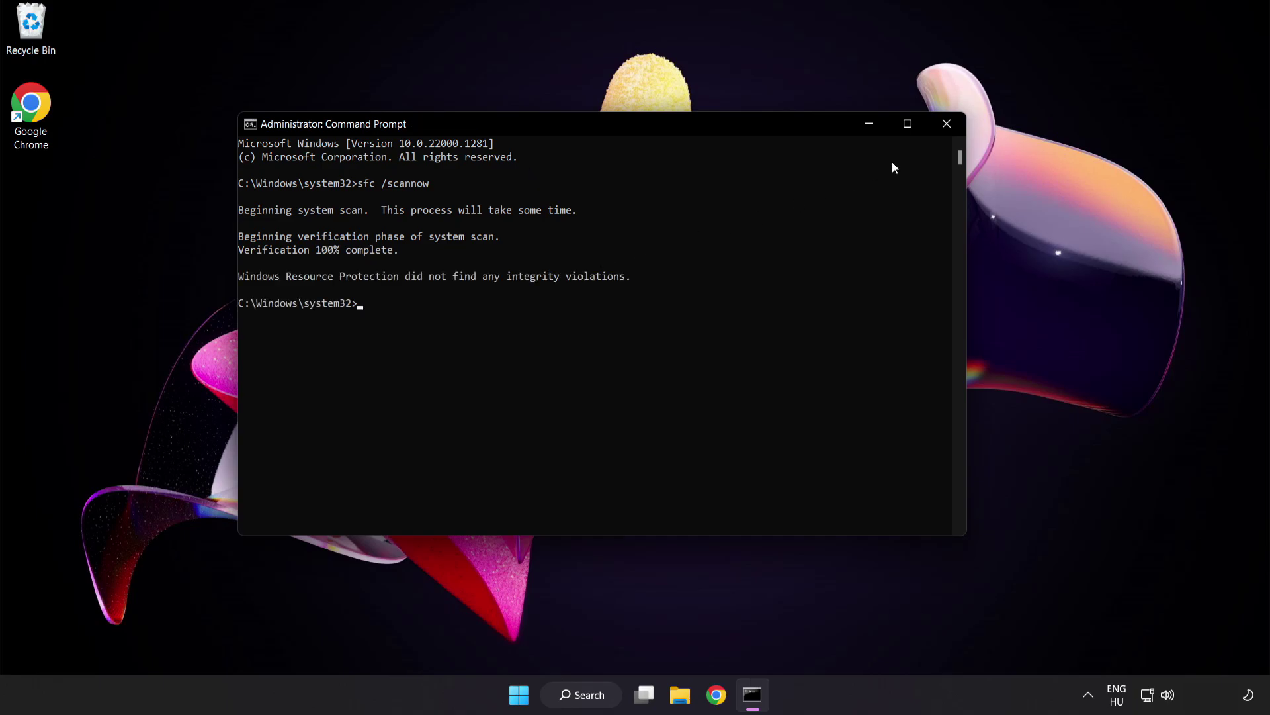
pyautogui.click(945, 125)
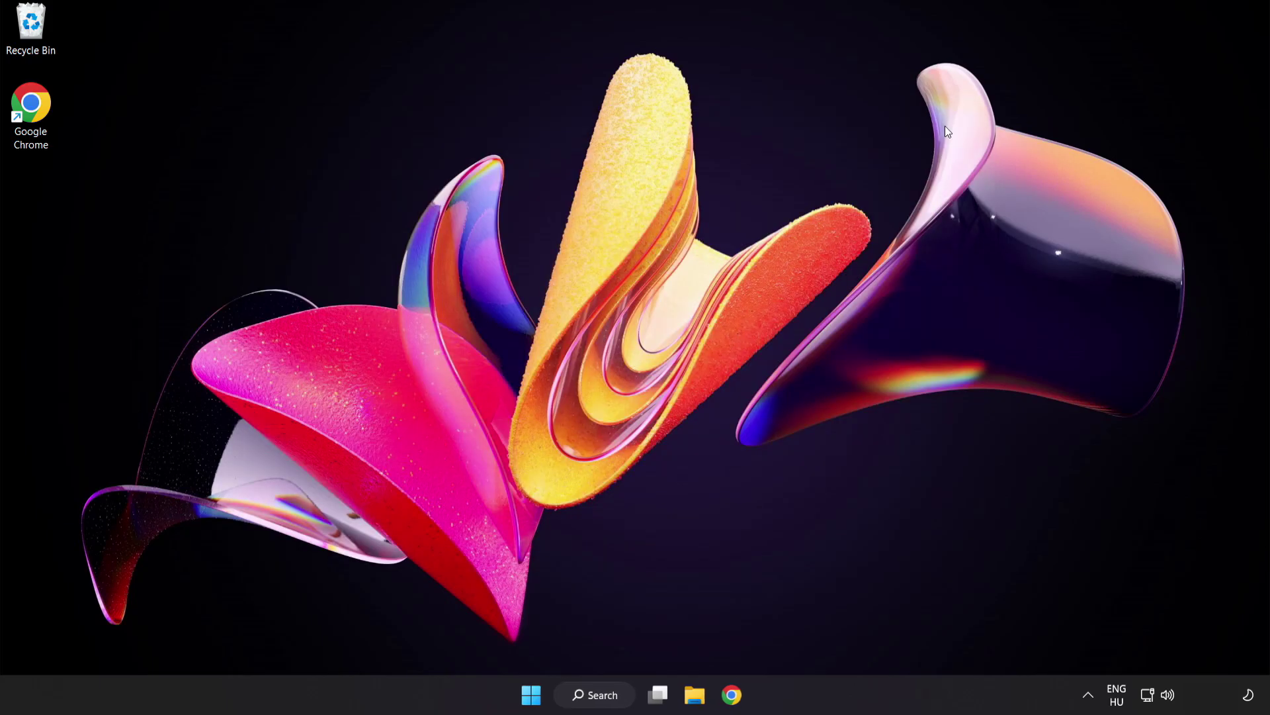
# - Search for 'security' and launch the Windows Security app
pyautogui.click(536, 696)
pyautogui.click(843, 638)
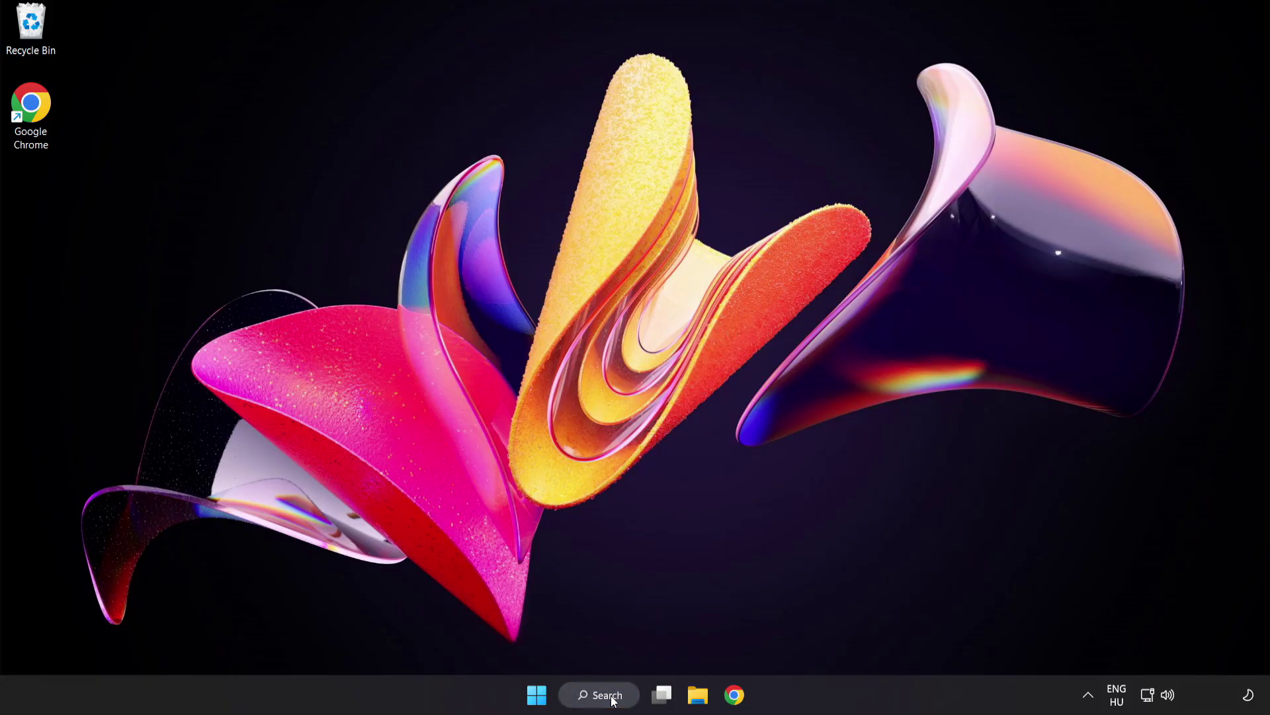
pyautogui.click(611, 698)
pyautogui.write('se')
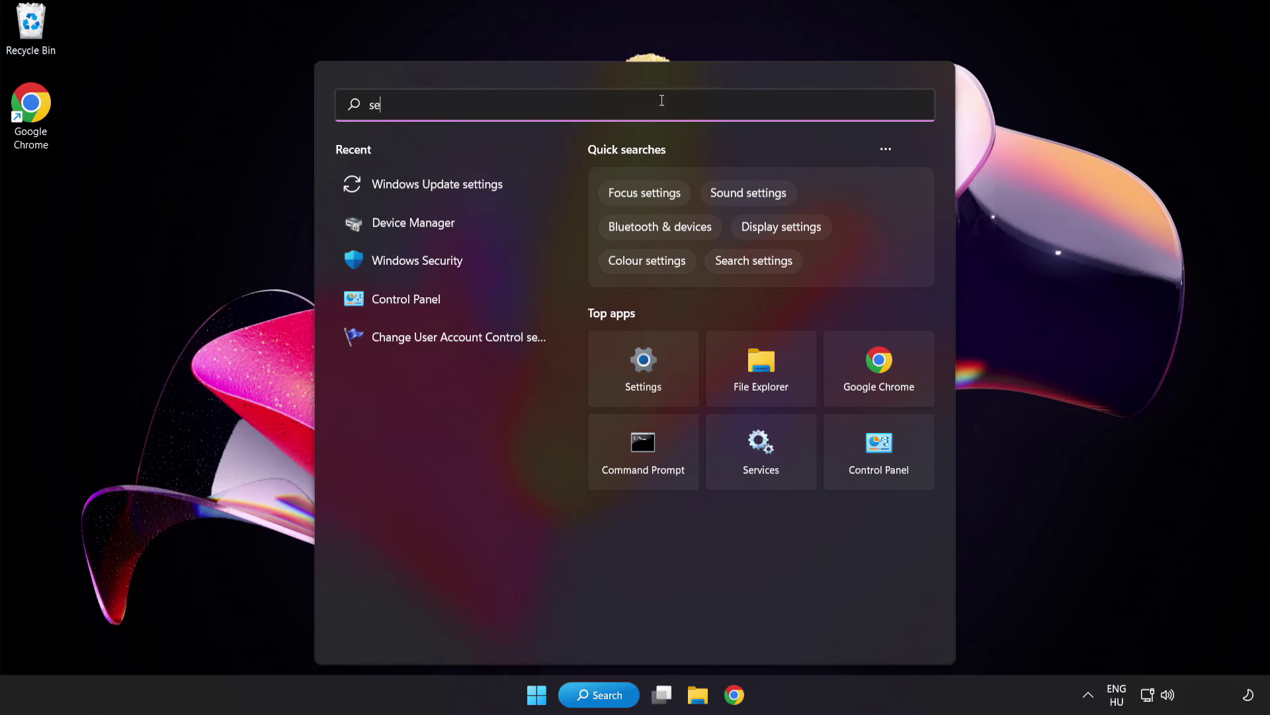
pyautogui.write('curity')
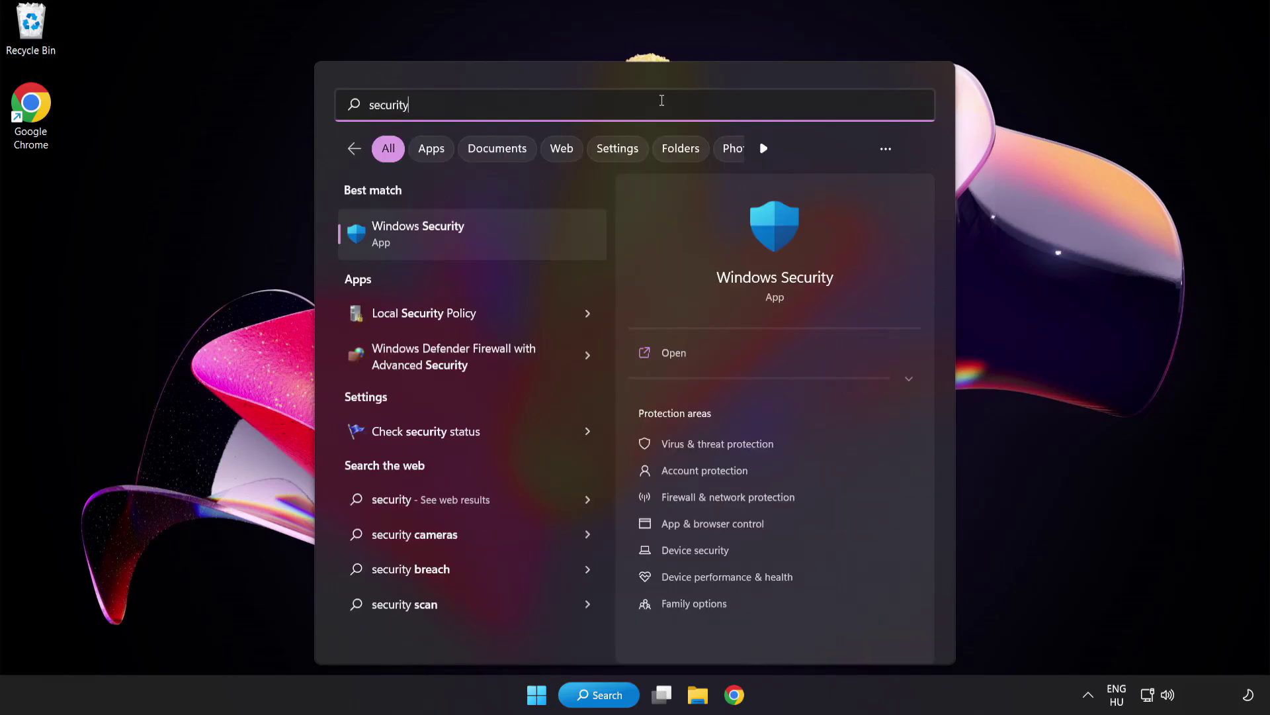
pyautogui.click(480, 236)
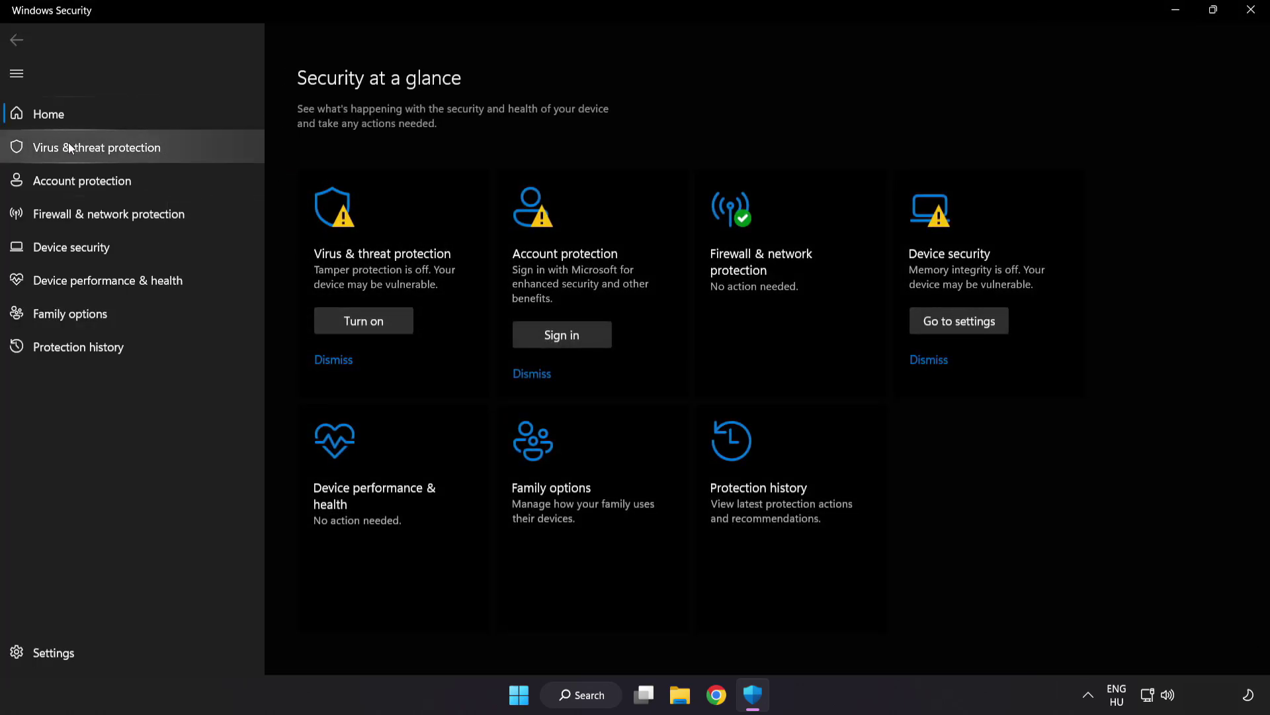
# - Reach the Exclusions page via Virus & threat protection > Manage settings
pyautogui.click(192, 146)
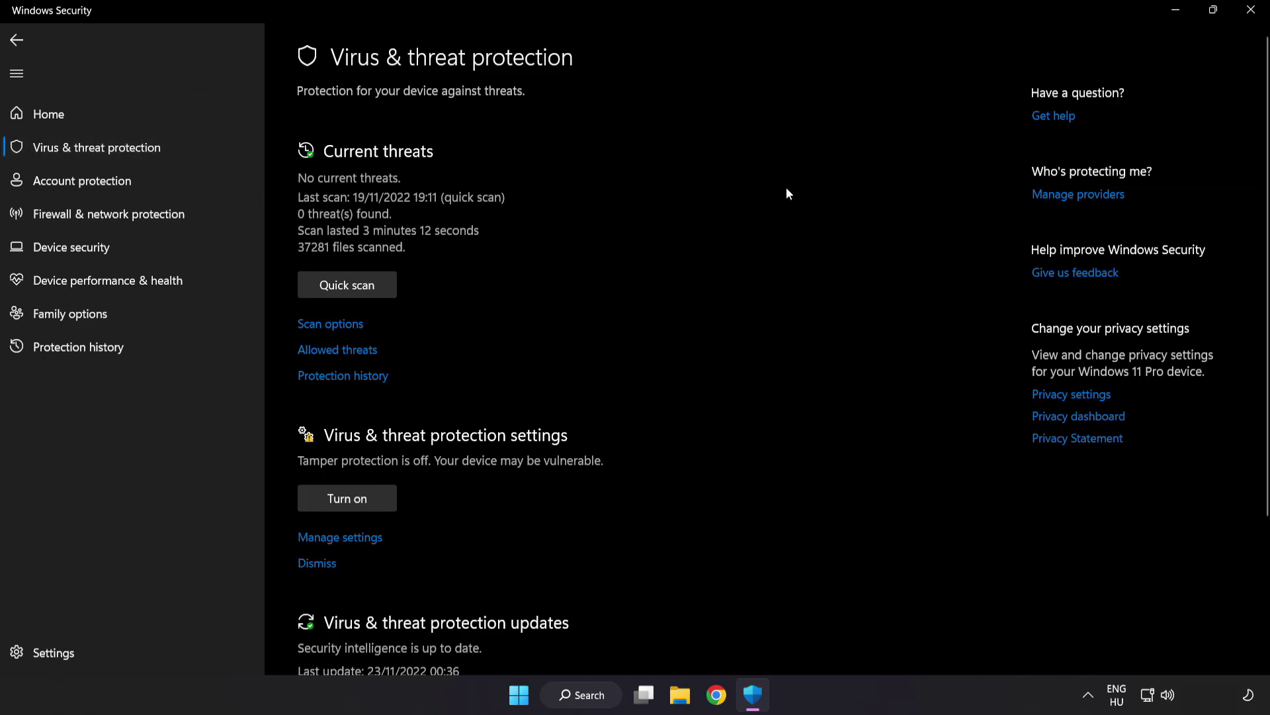
pyautogui.scroll(-2, 802, 193)
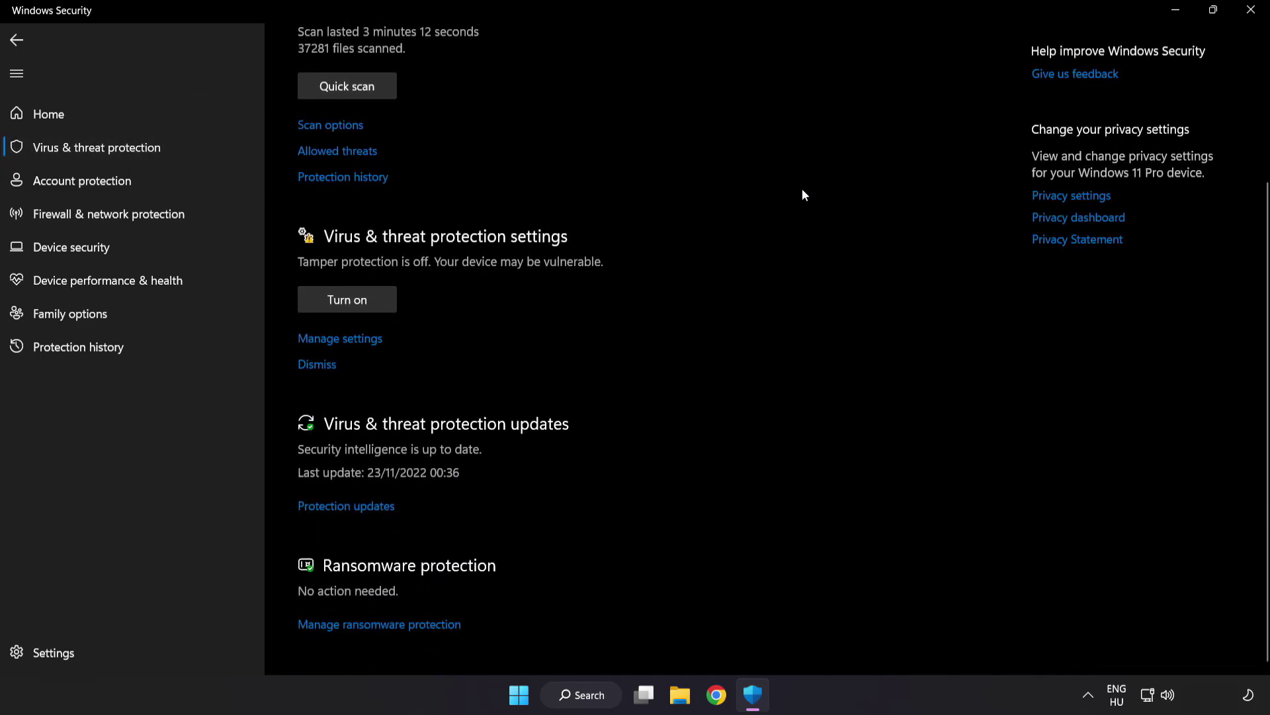
pyautogui.click(348, 339)
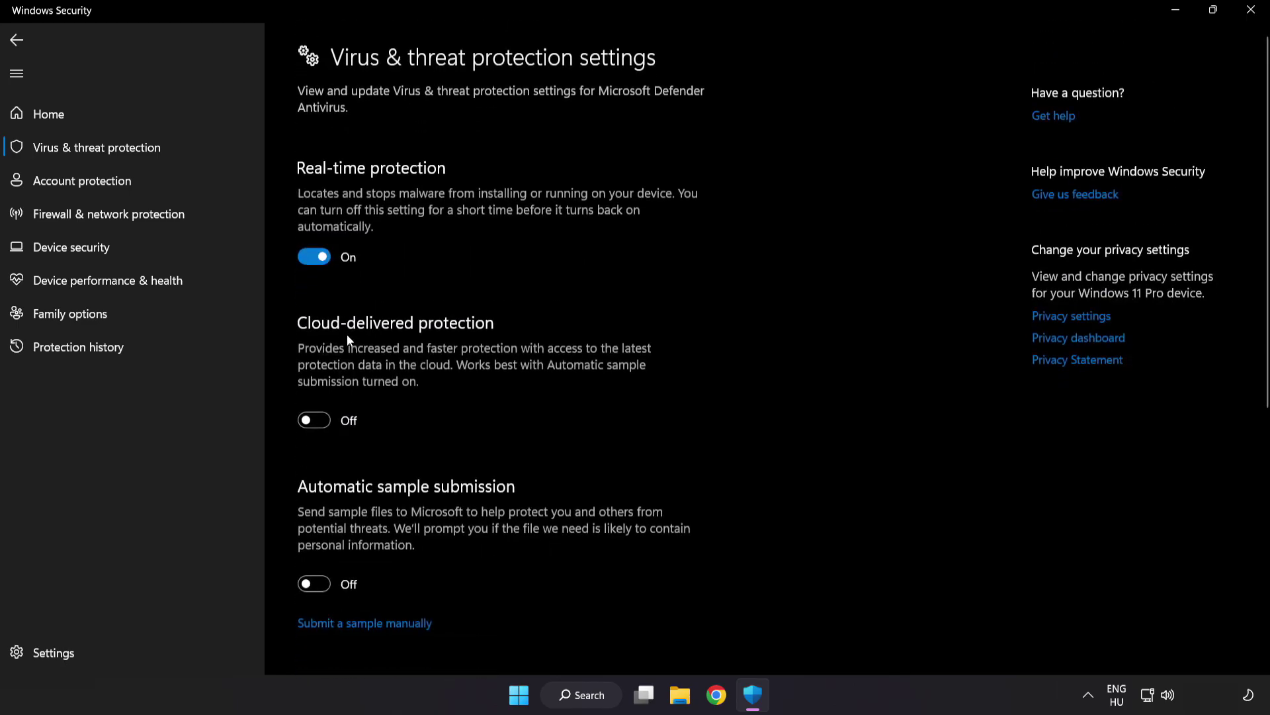
pyautogui.scroll(-2, 739, 345)
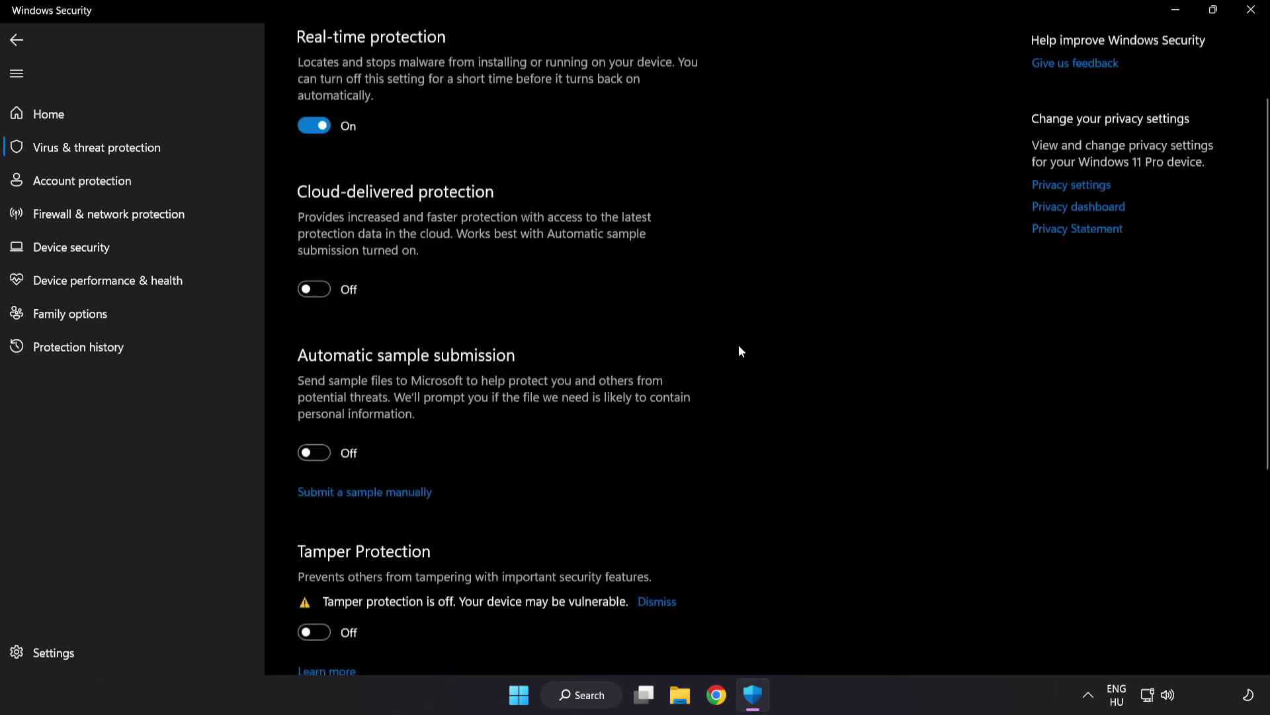
pyautogui.scroll(-2, 739, 344)
pyautogui.scroll(-1, 739, 350)
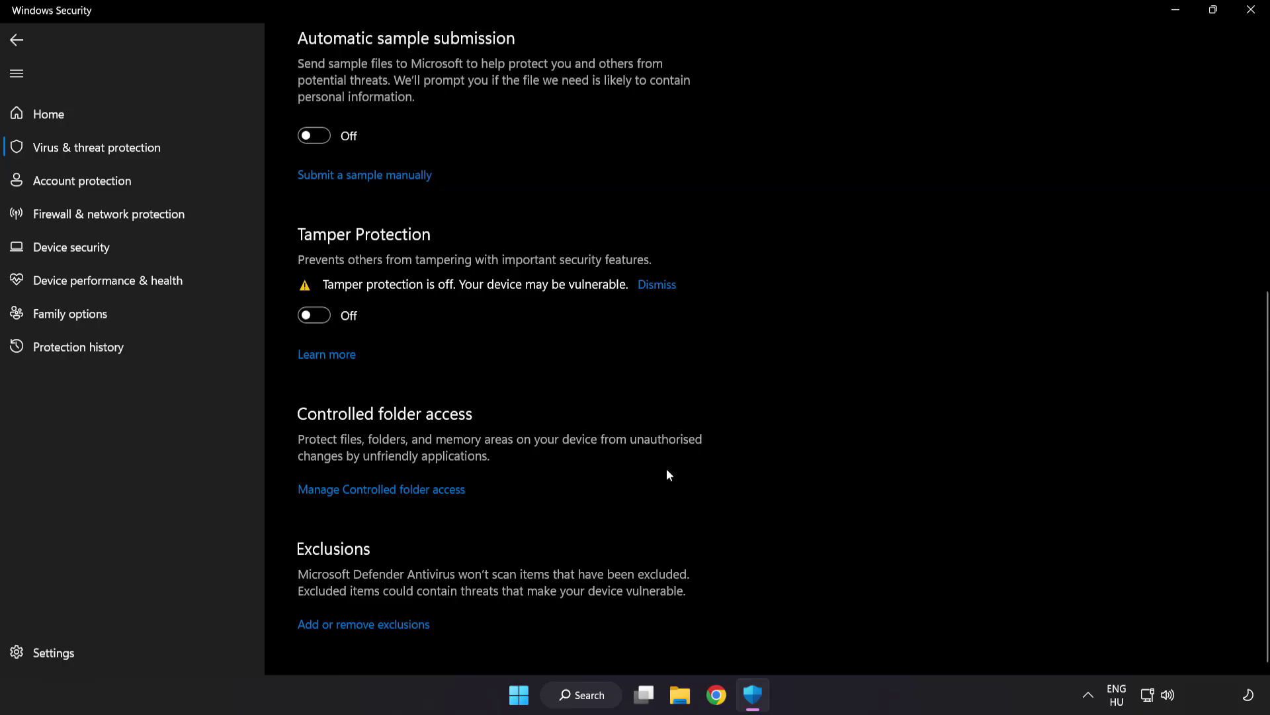
pyautogui.click(372, 626)
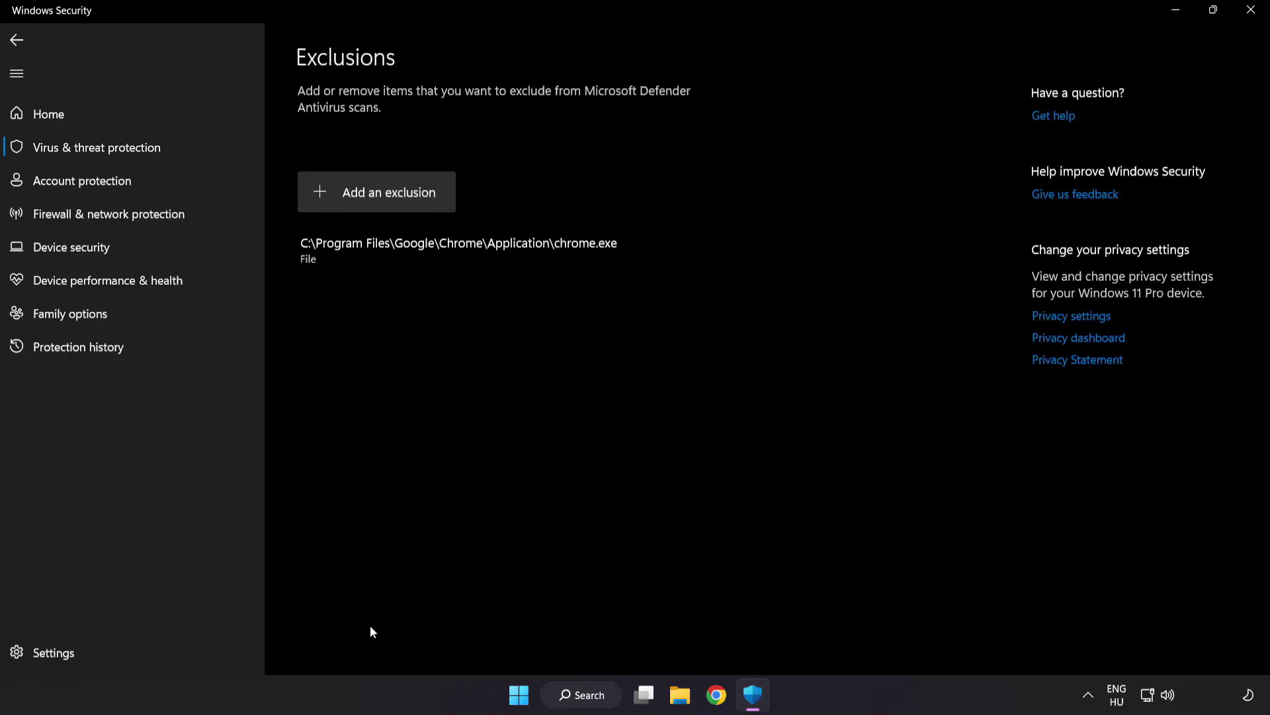
# - Add a File exclusion and browse from This PC into C:\Program Files (x86)
pyautogui.click(377, 203)
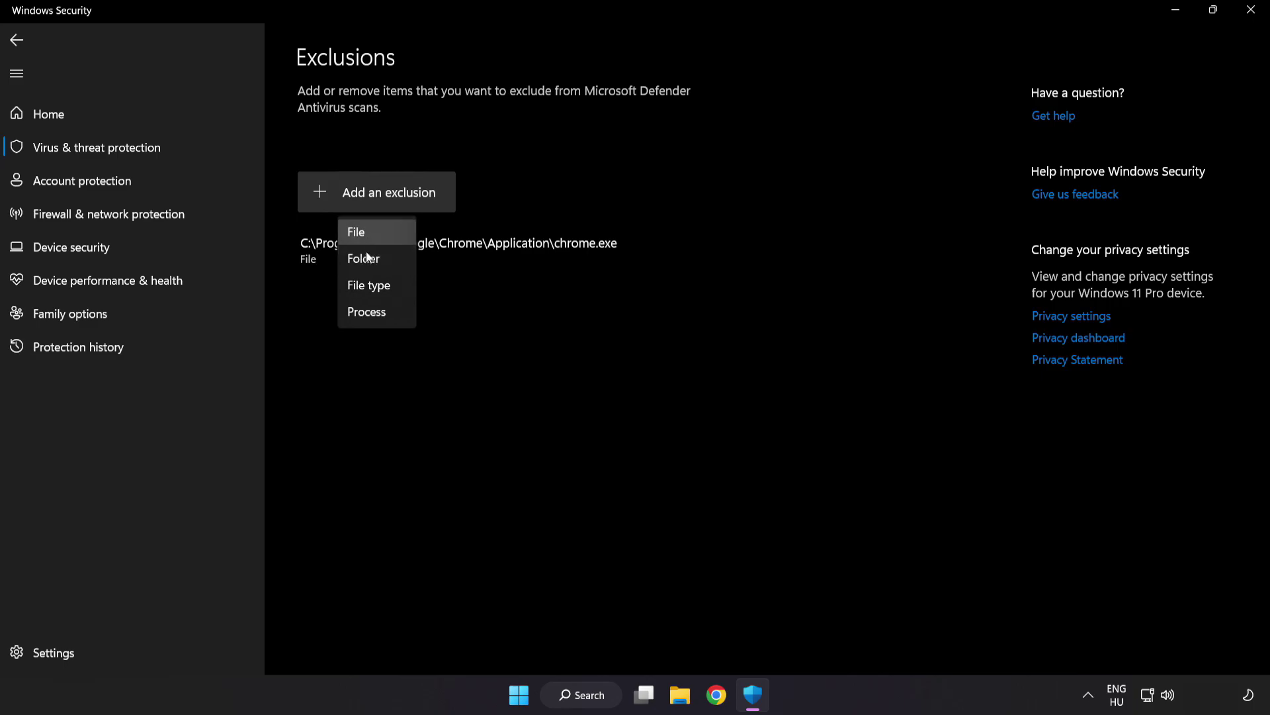
pyautogui.click(369, 232)
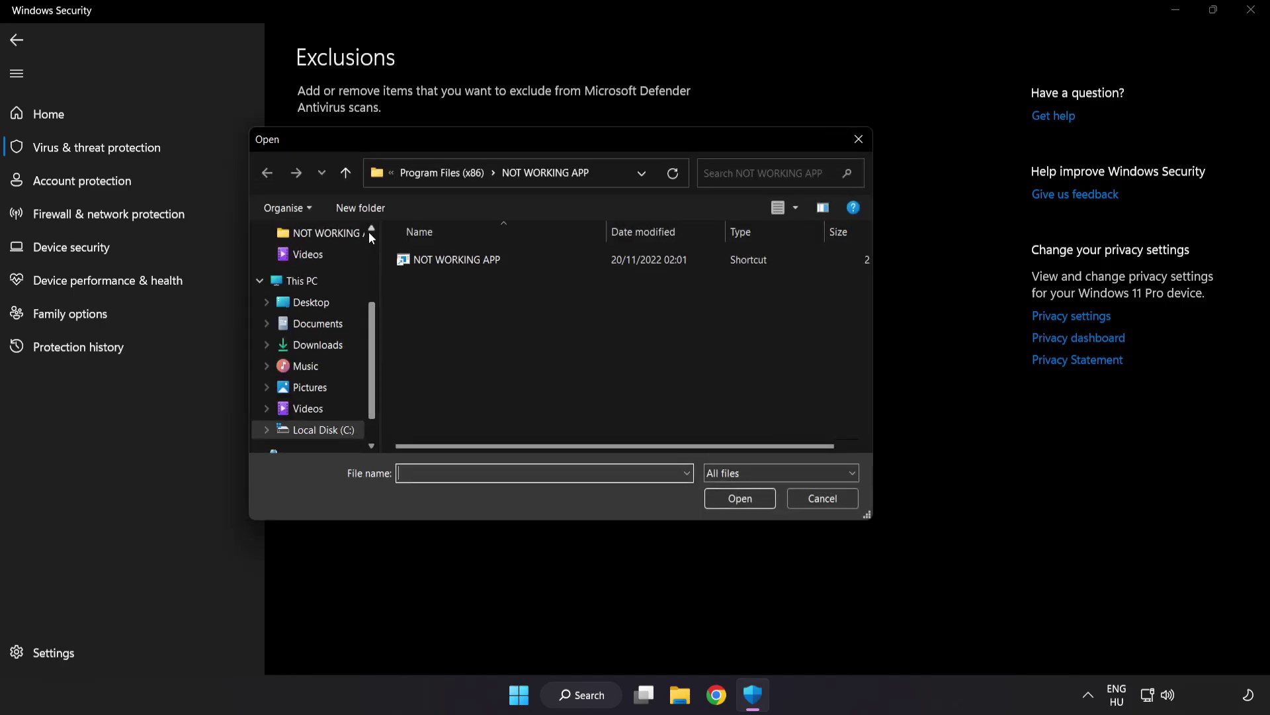
pyautogui.click(407, 177)
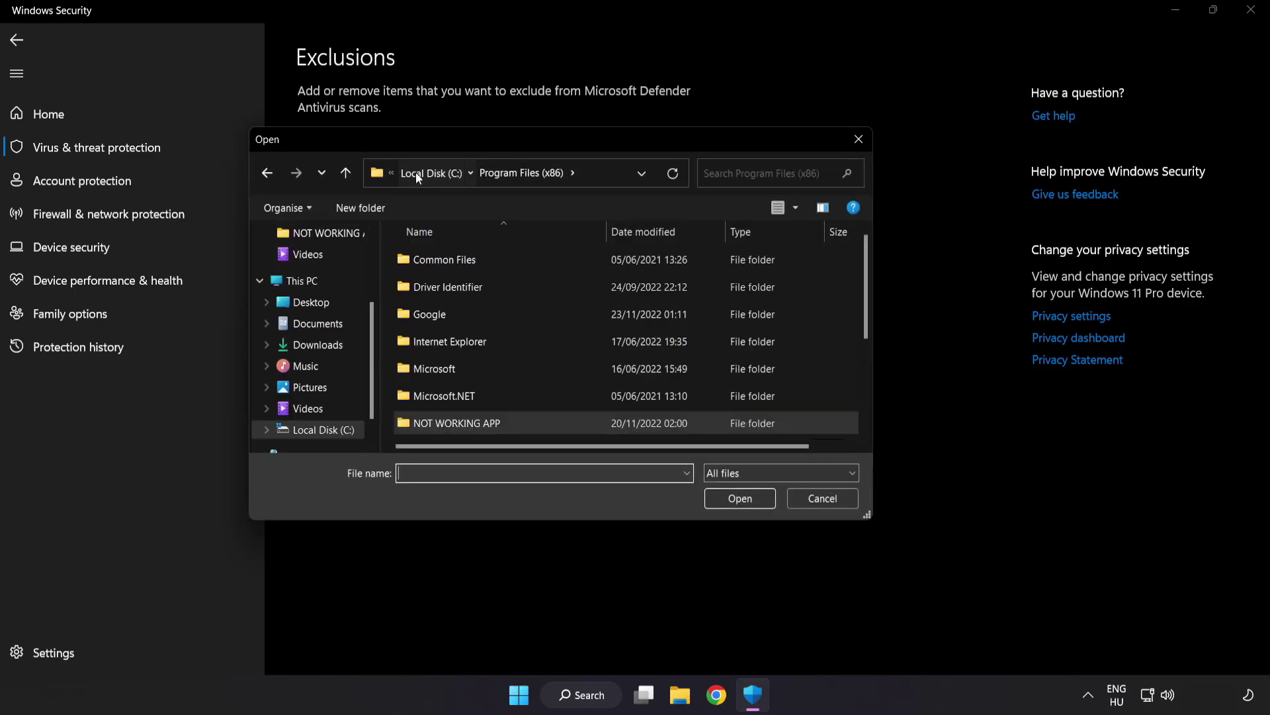
pyautogui.click(416, 172)
pyautogui.click(419, 172)
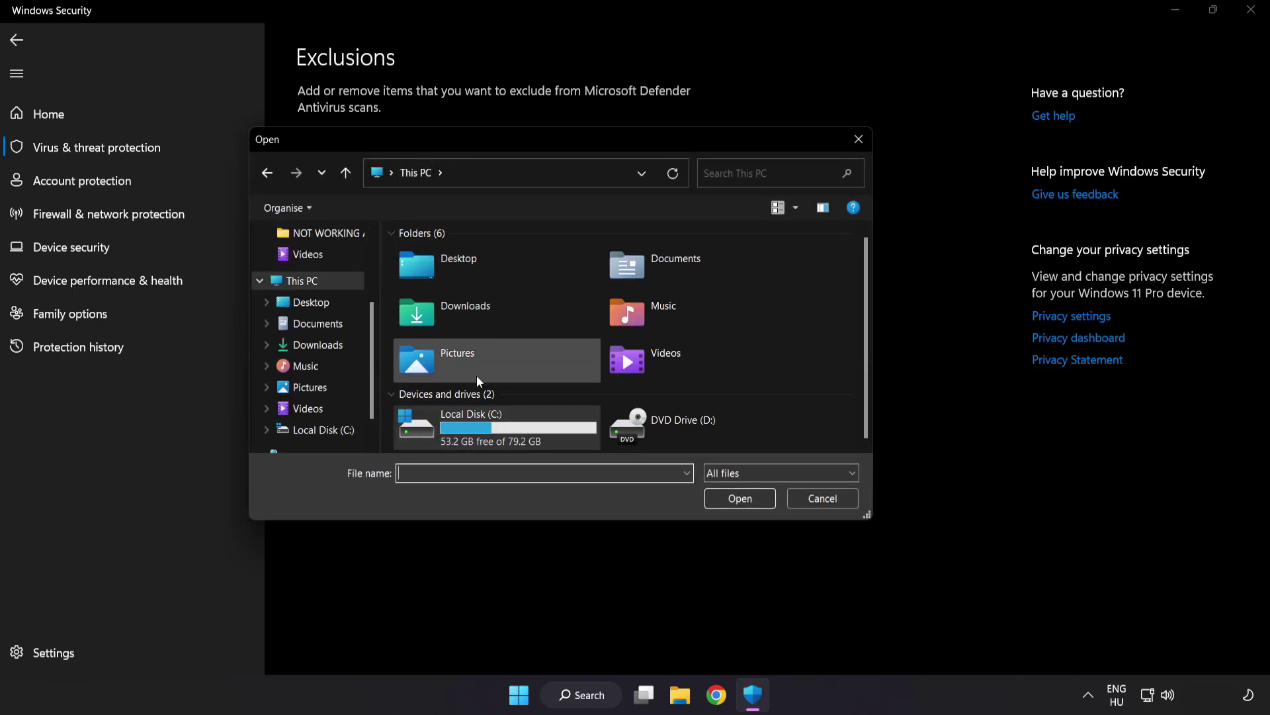
pyautogui.doubleClick(474, 433)
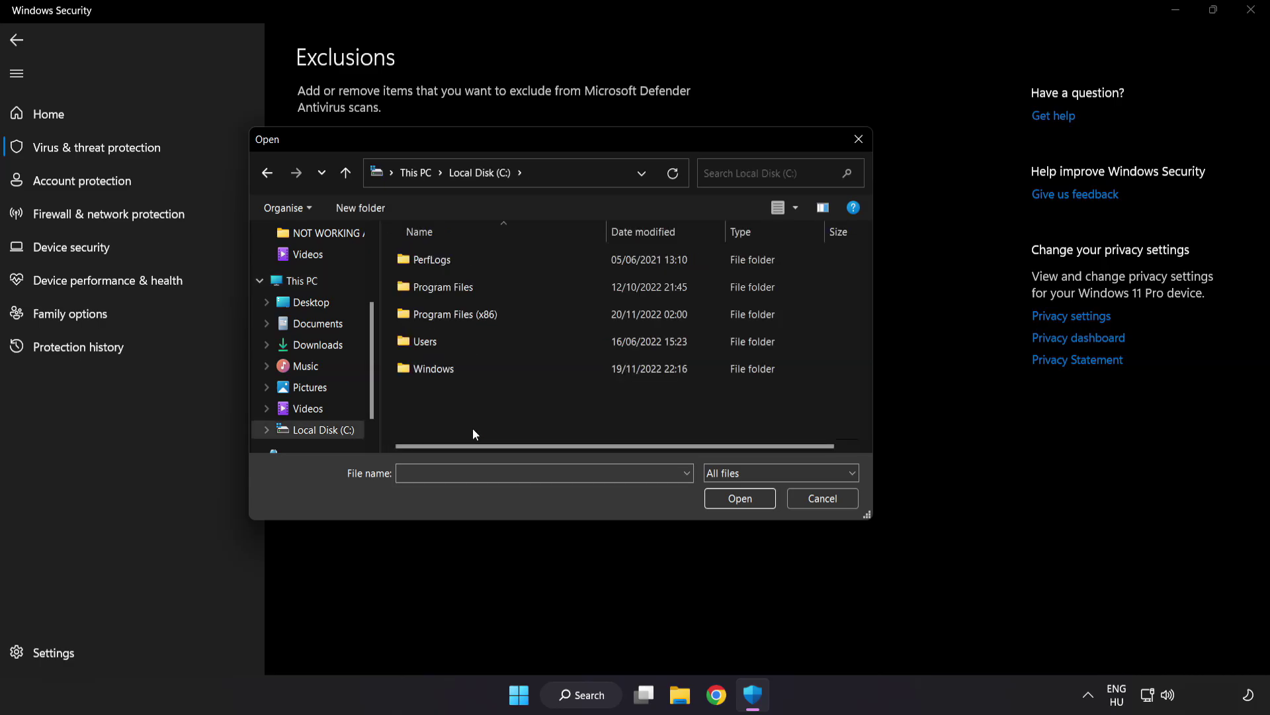
pyautogui.doubleClick(489, 311)
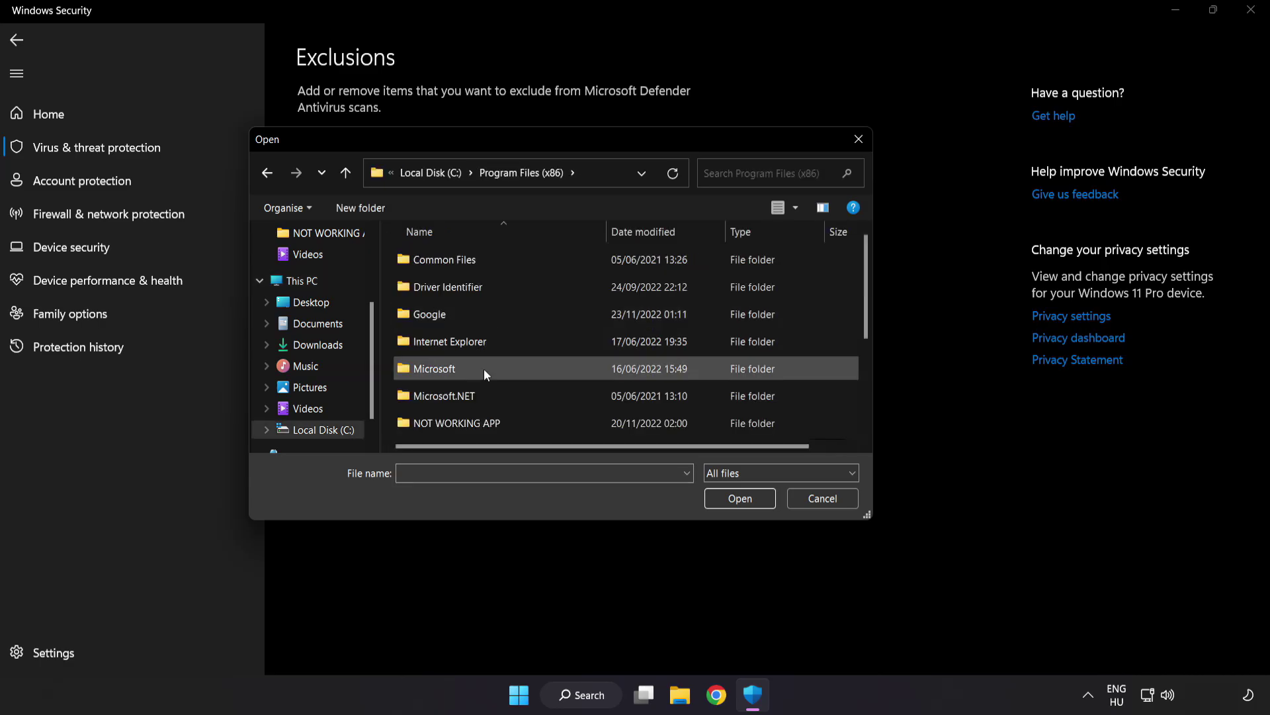
pyautogui.scroll(-1, 469, 426)
# - Select the shortcut inside the NOT WORKING APP folder as the excluded file
pyautogui.click(487, 347)
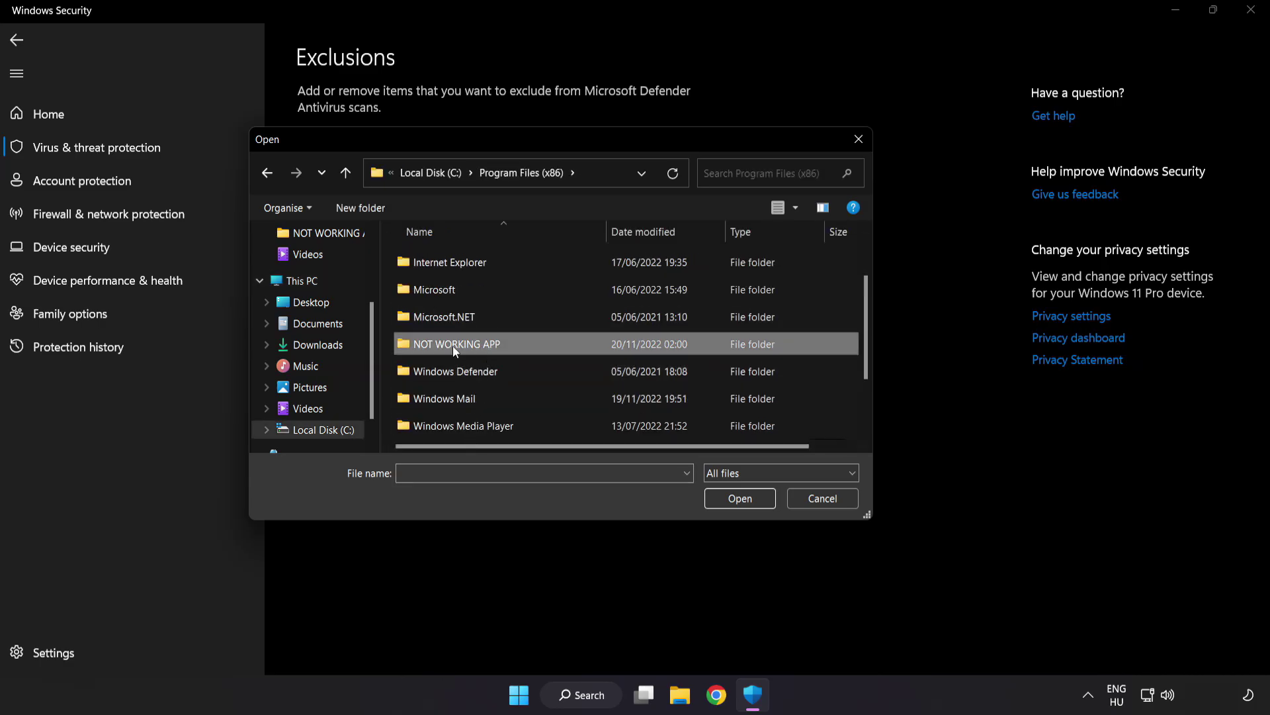
pyautogui.doubleClick(505, 345)
pyautogui.click(467, 262)
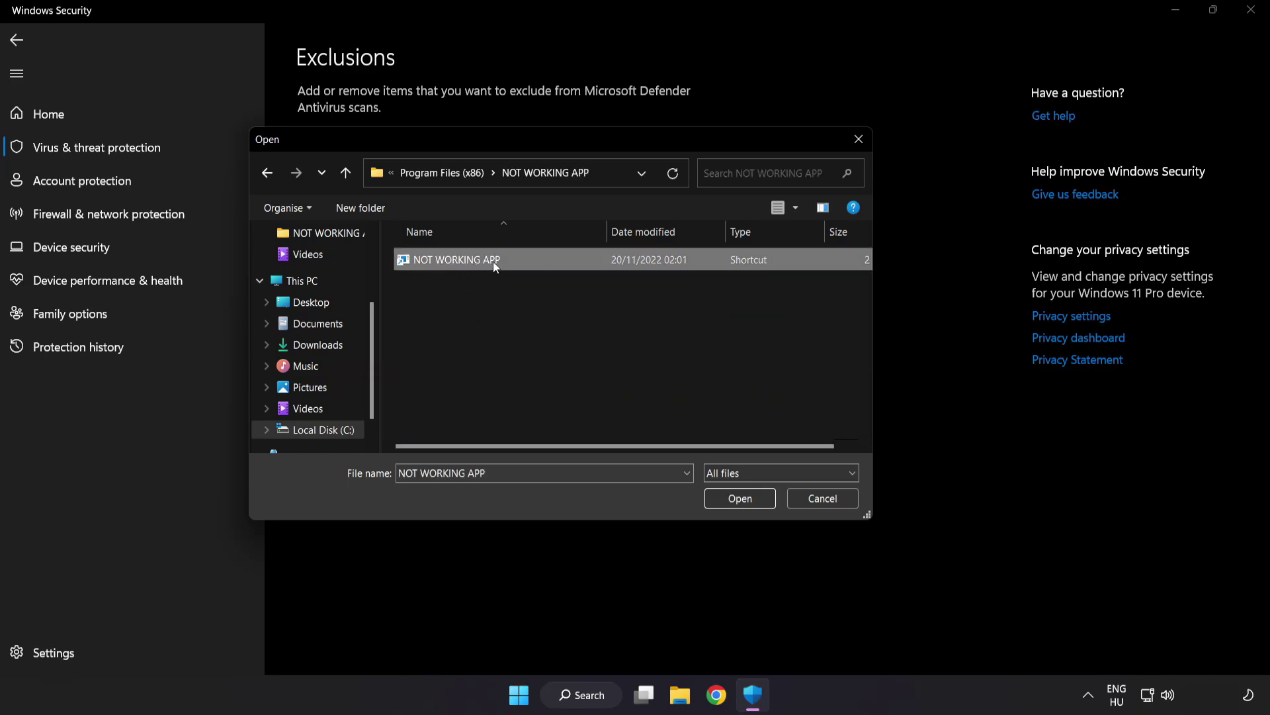
pyautogui.click(742, 502)
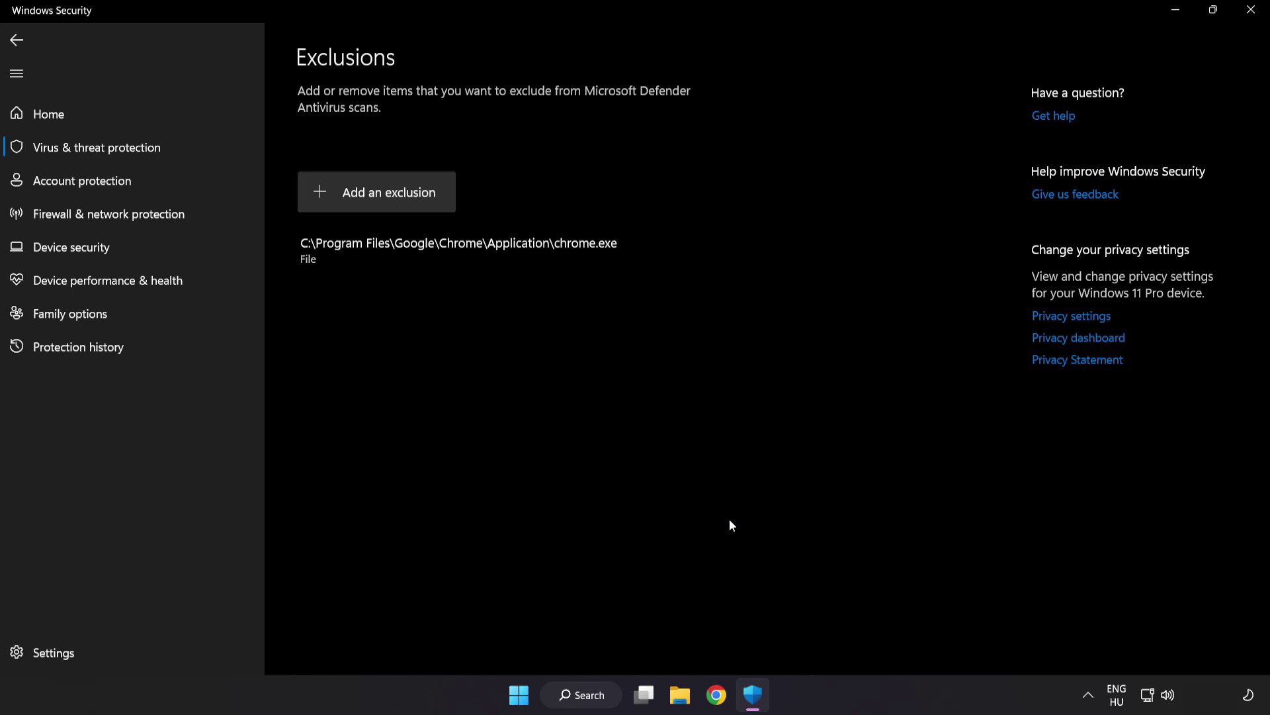
# - Close Windows Security and show the Start menu power options for a restart
pyautogui.click(1247, 12)
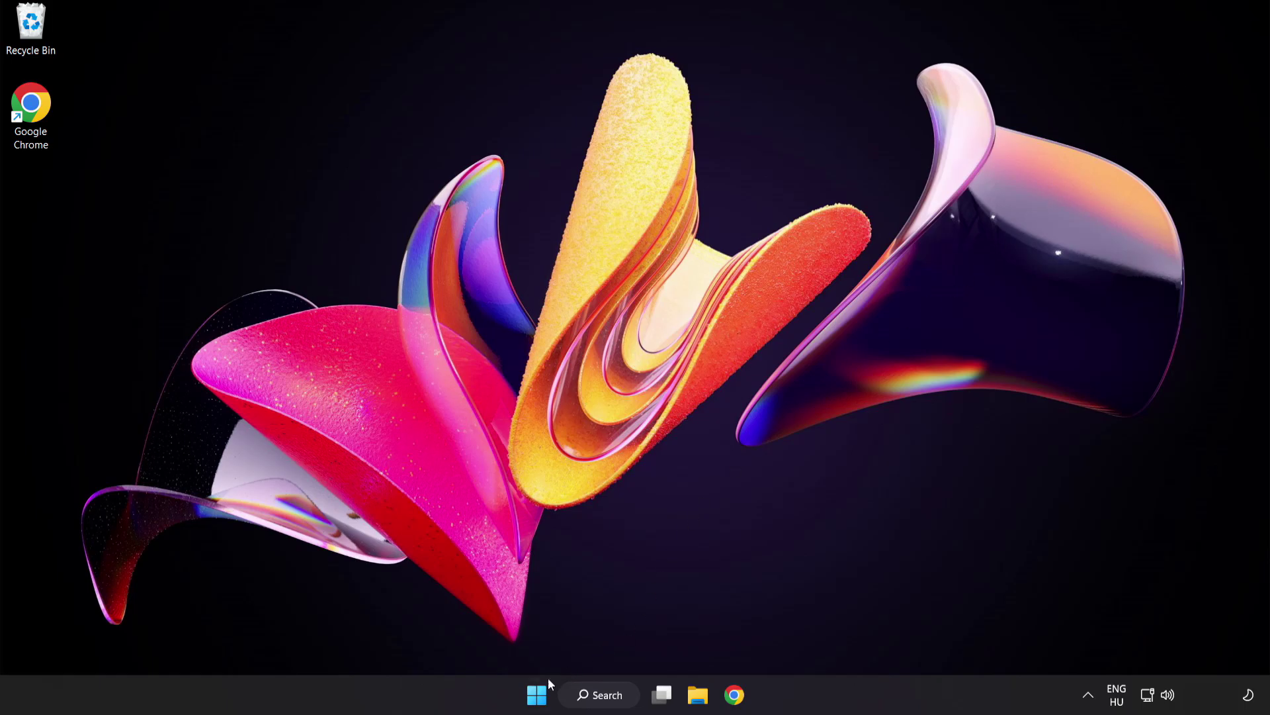
pyautogui.click(537, 694)
pyautogui.click(842, 638)
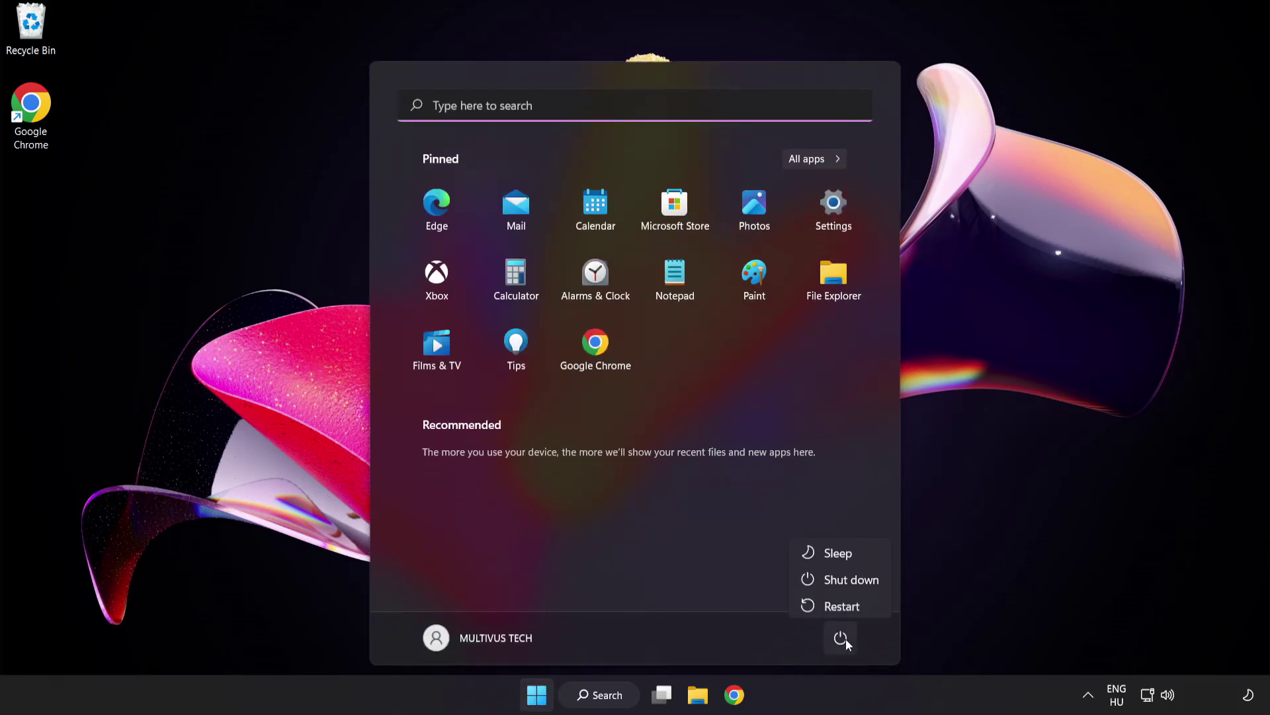